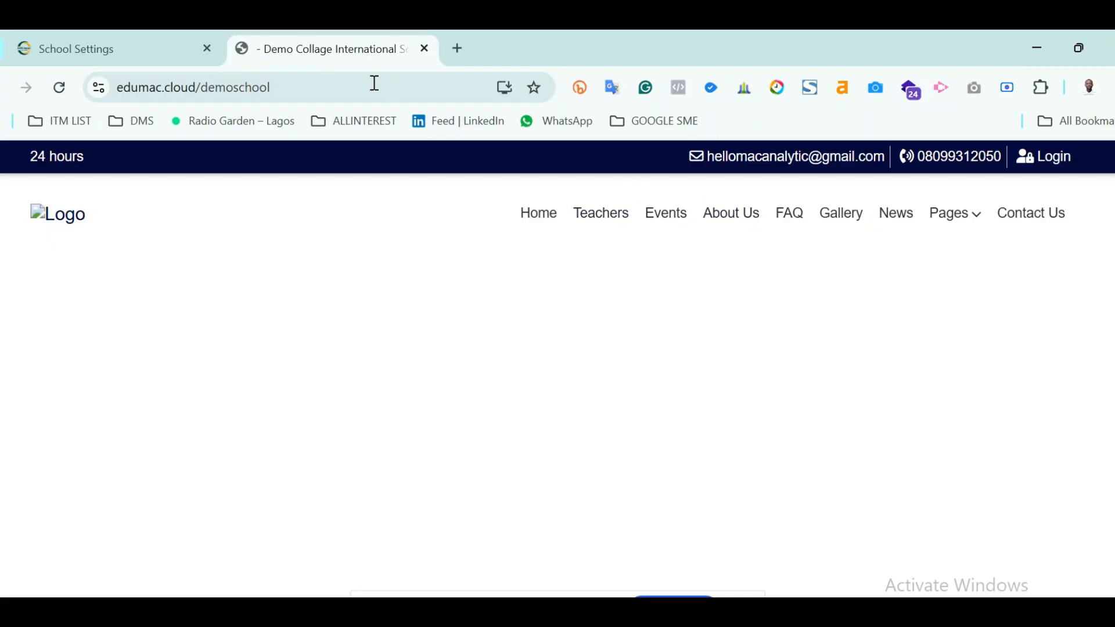
Check the demo school's web address, edumac.cloud/demoschool, and open its login page
left_click(373, 86)
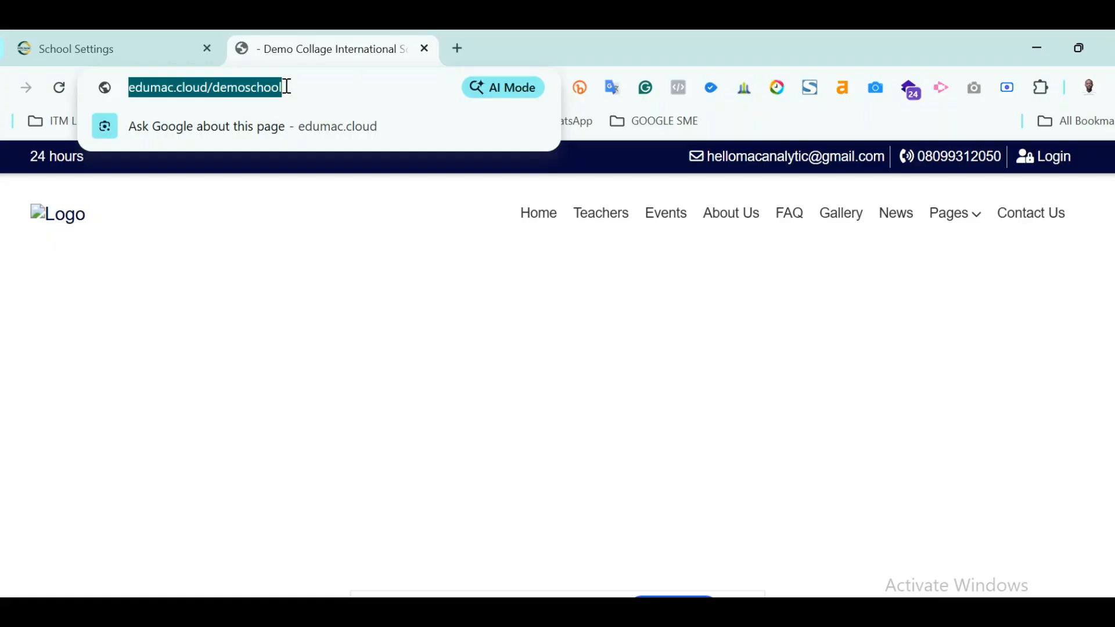
left_click(346, 90)
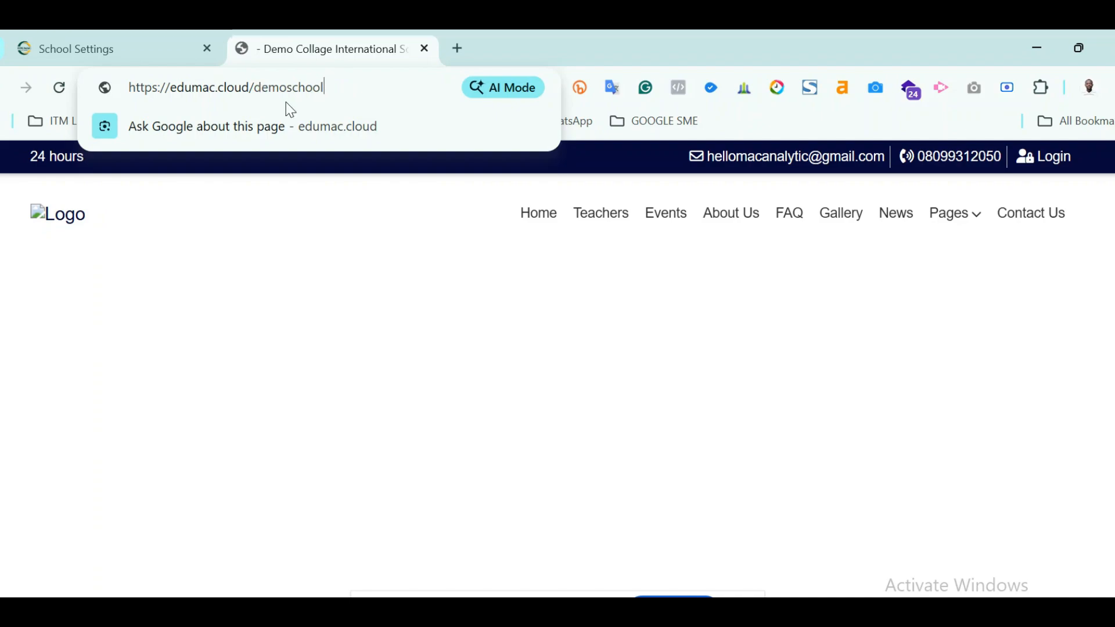
left_click(1057, 164)
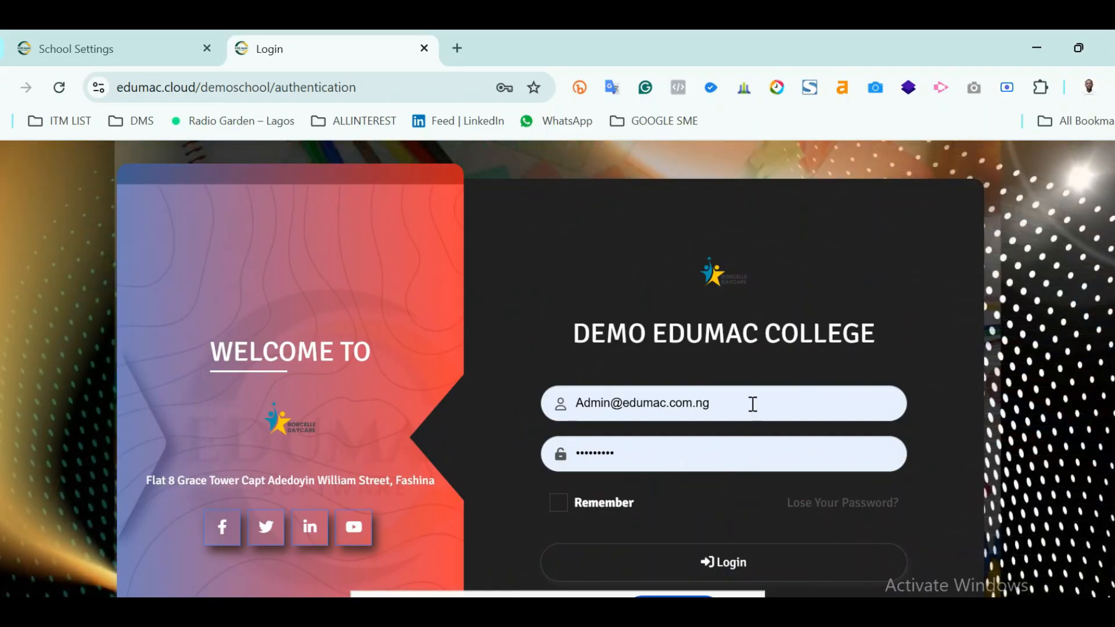
Log in with the saved staff account's e-mail and password, and dismiss the browser's password warning
left_click(755, 402)
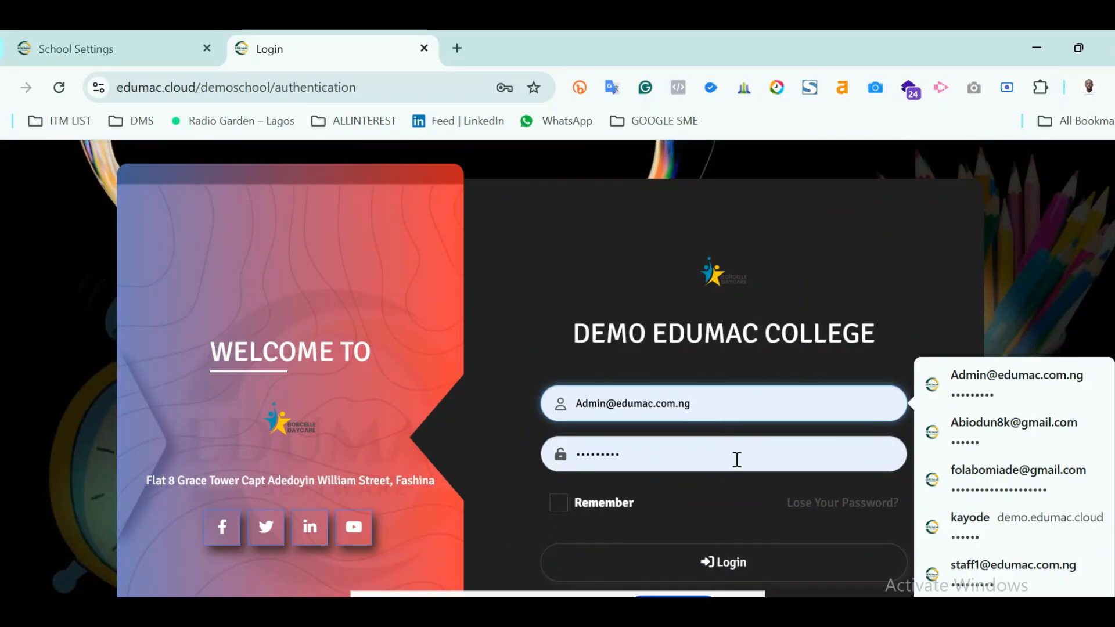
left_click(983, 579)
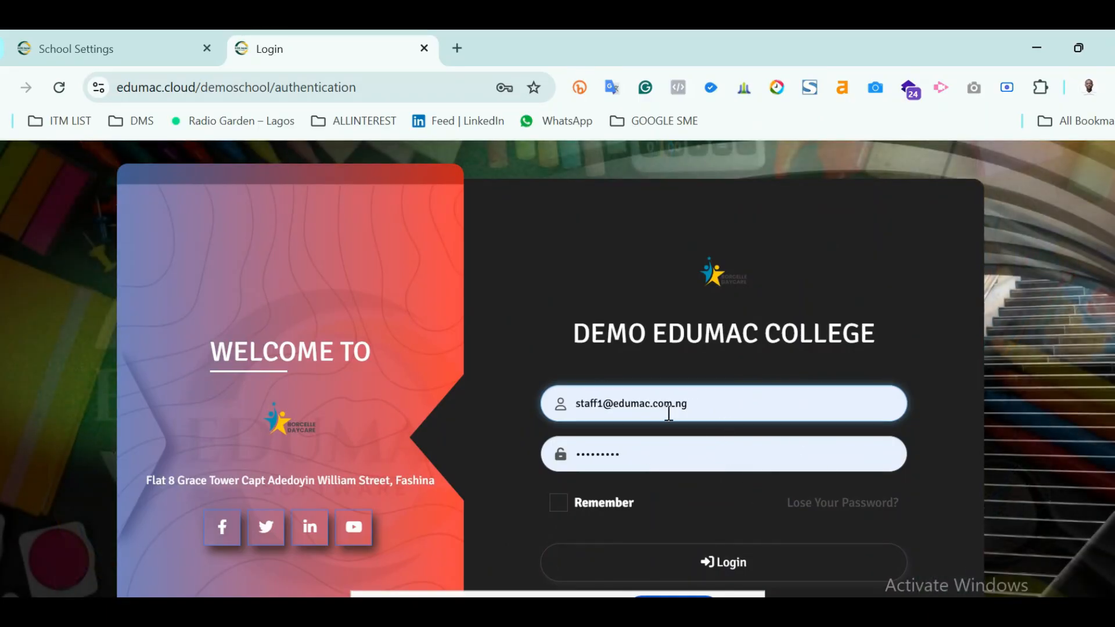
left_click(671, 566)
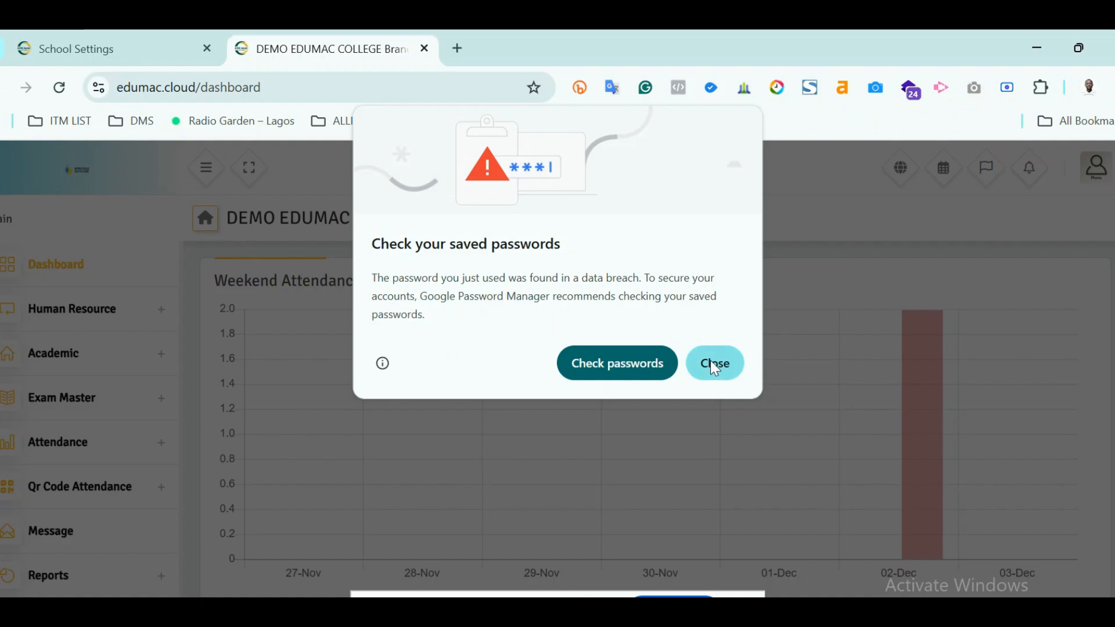
left_click(715, 364)
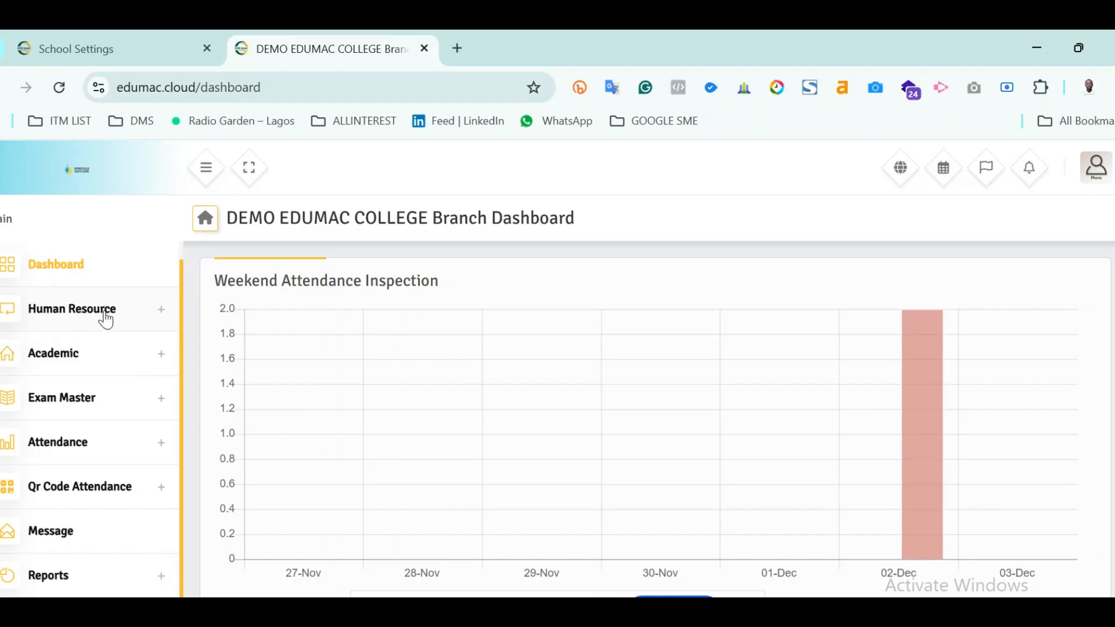
Look through the staff account's Human Resource and Academic sections, including the leave and subject entries
left_click(107, 317)
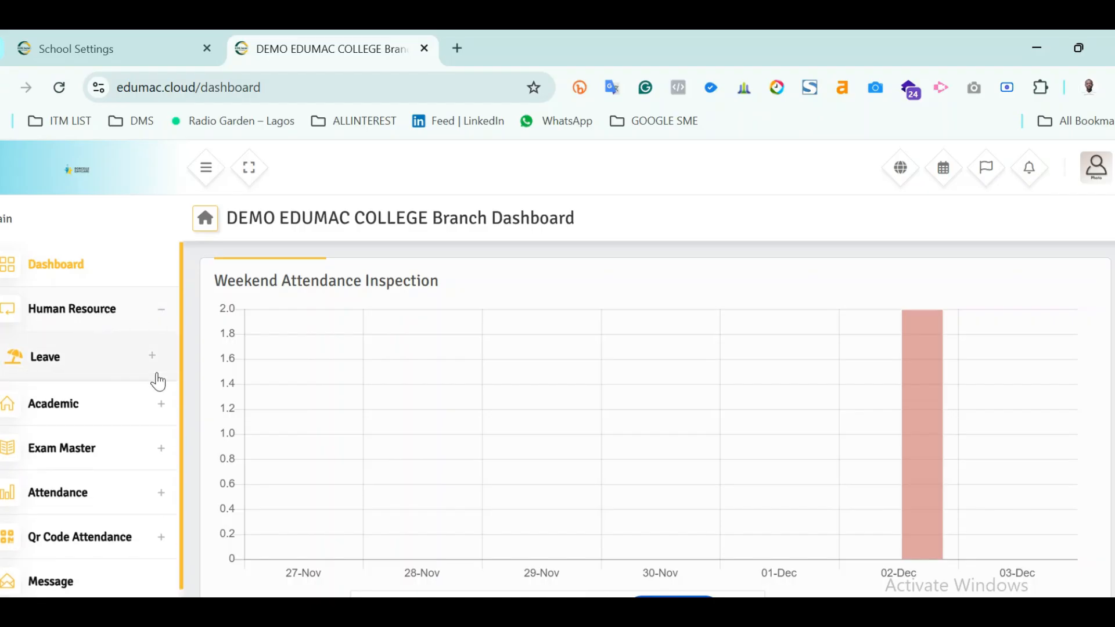
left_click(146, 360)
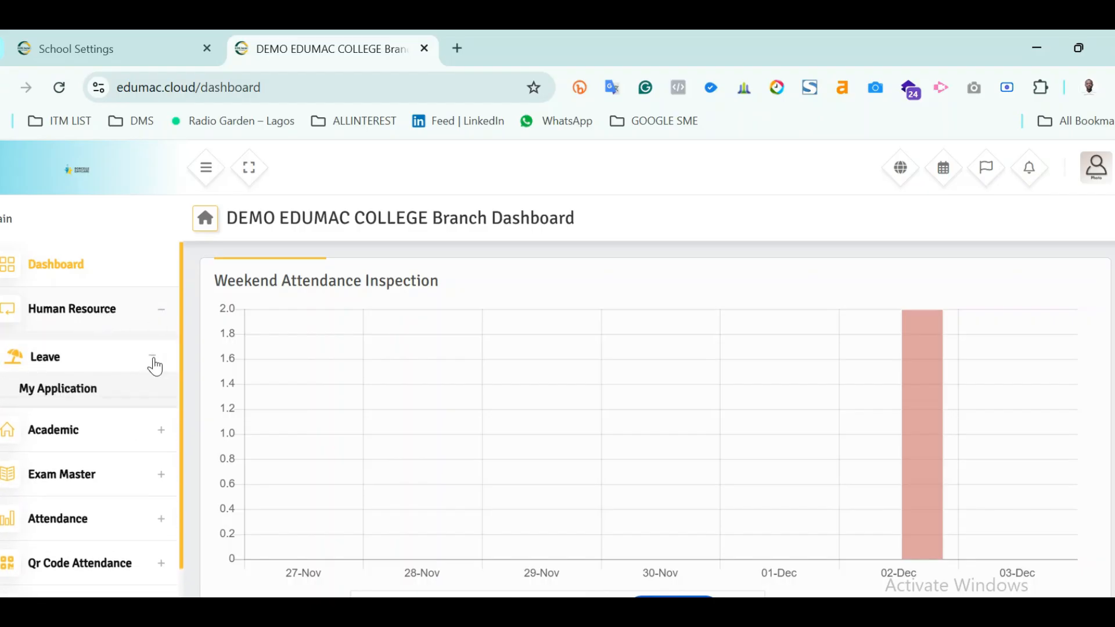
left_click(149, 363)
left_click(158, 315)
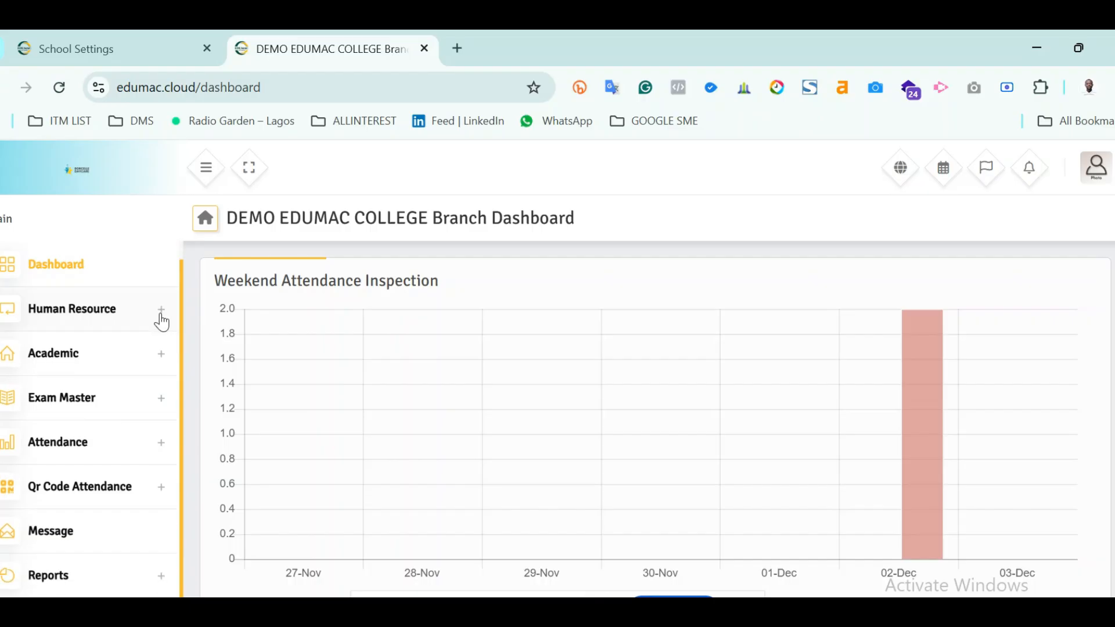
left_click(155, 355)
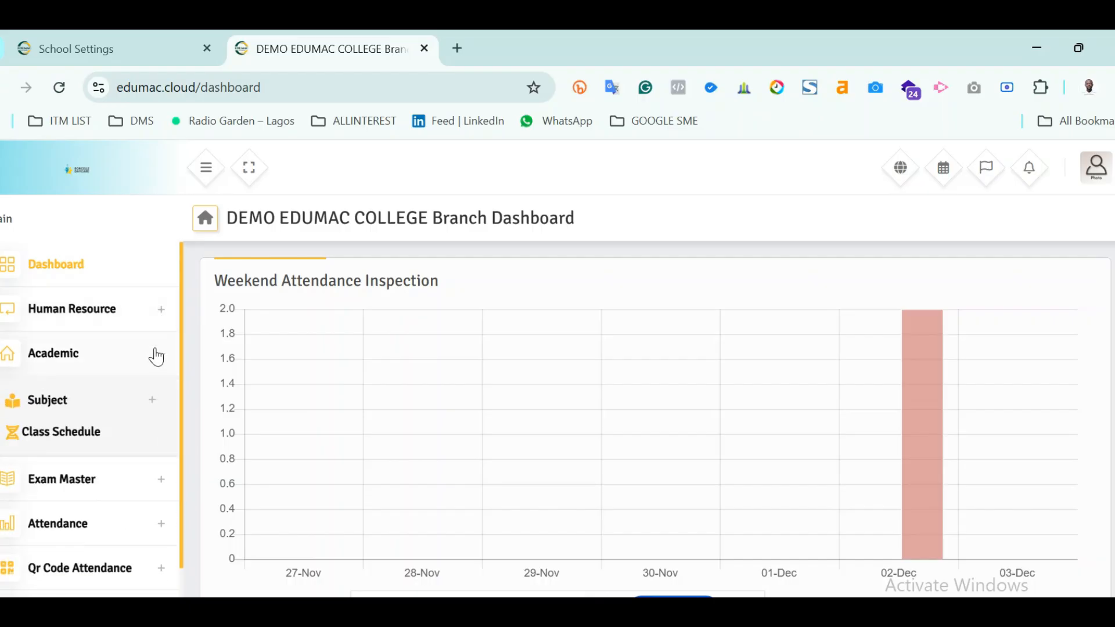
left_click(153, 408)
left_click(155, 411)
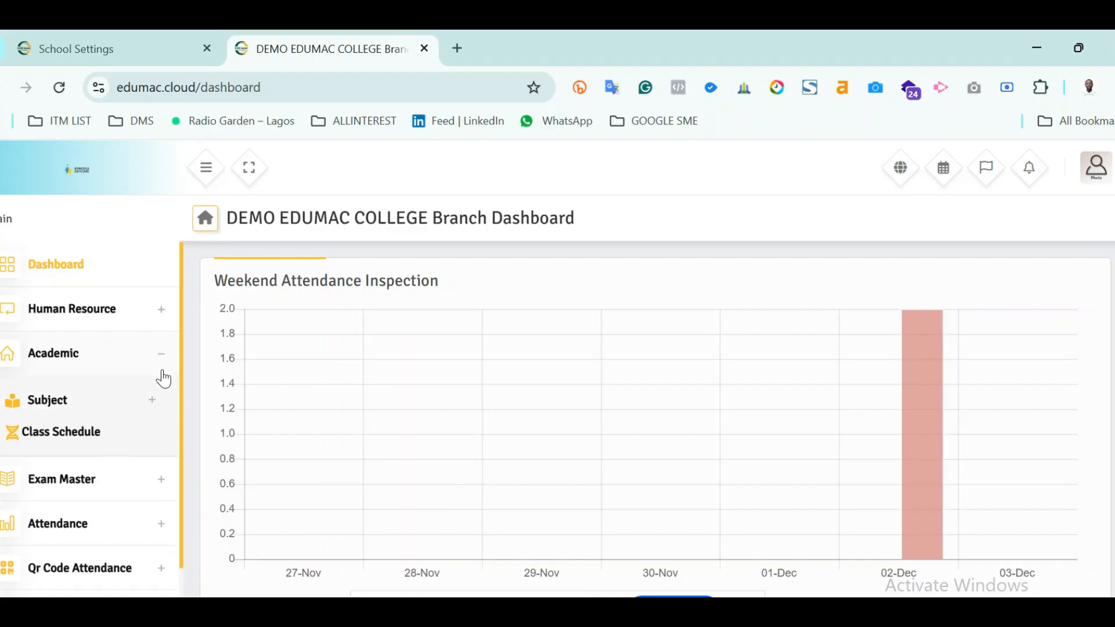
left_click(164, 360)
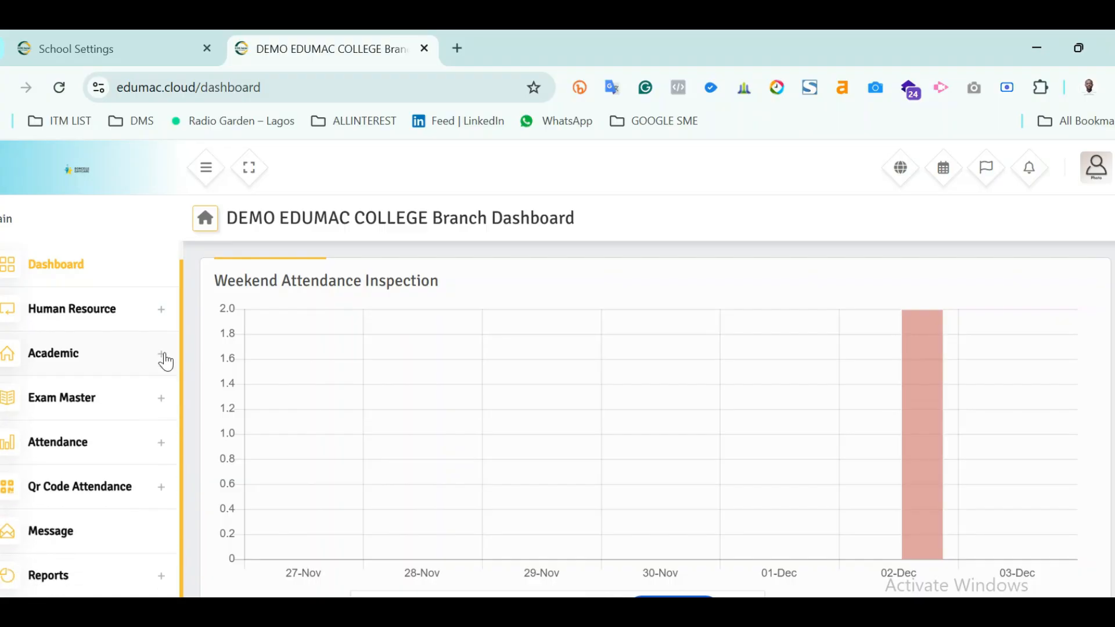
Examine the Exam Master section's Exam, Exam Schedule and Marks entries
left_click(156, 407)
left_click(152, 445)
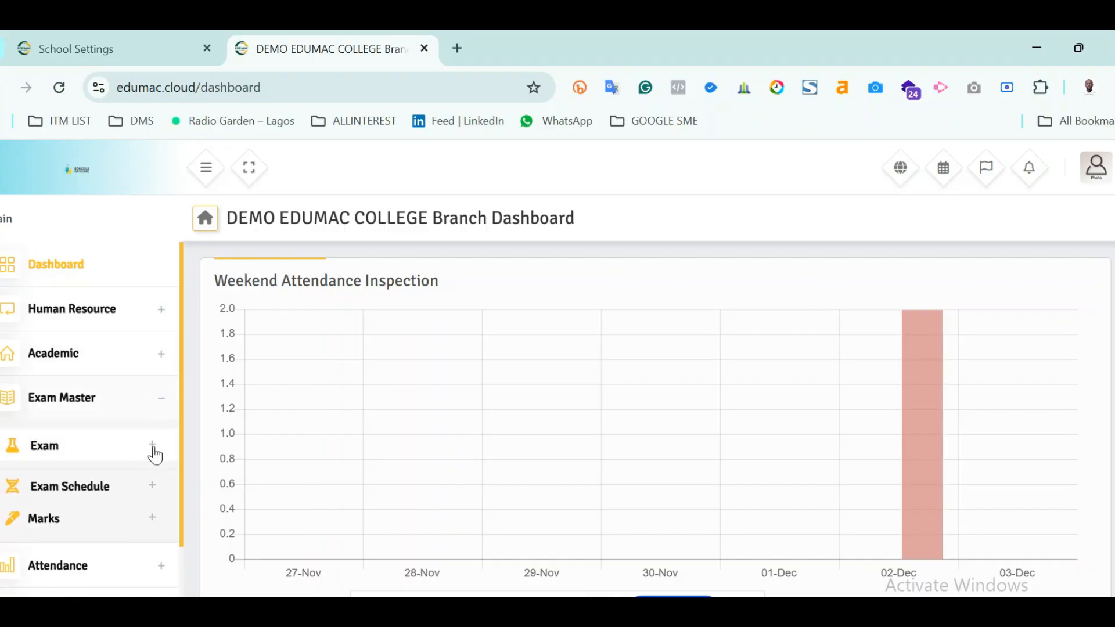
left_click(153, 447)
left_click(153, 447)
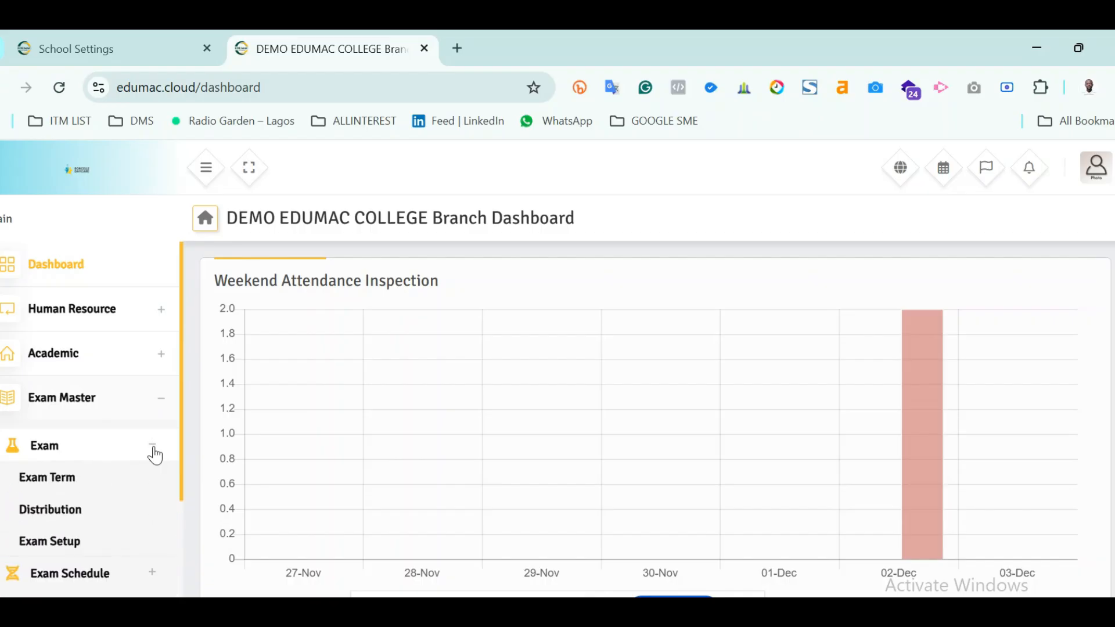
left_click(153, 448)
left_click(157, 480)
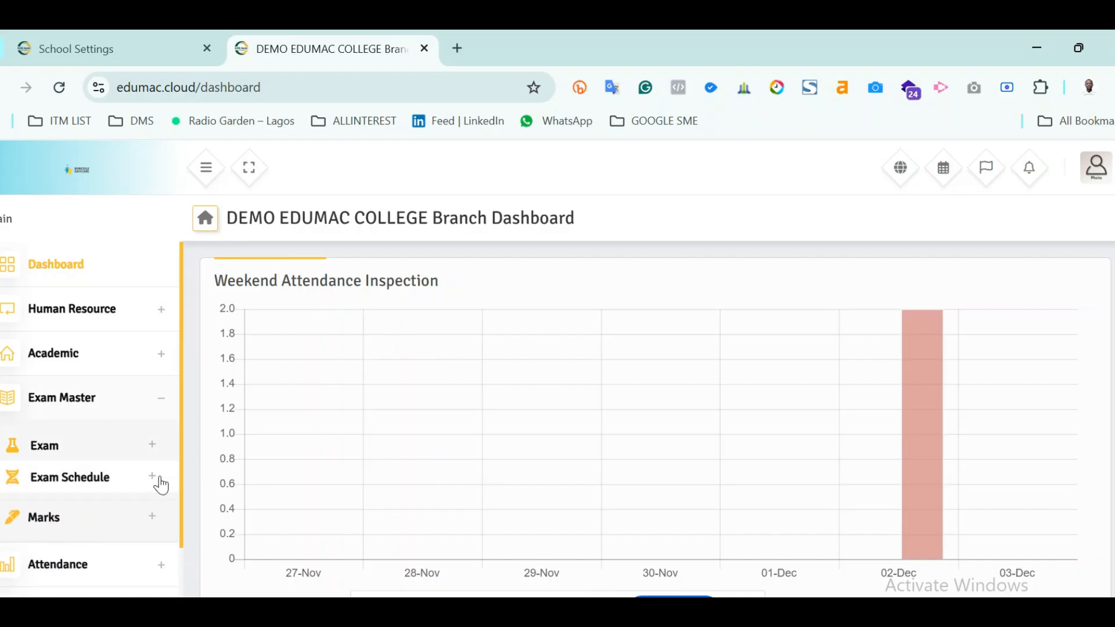
left_click(160, 485)
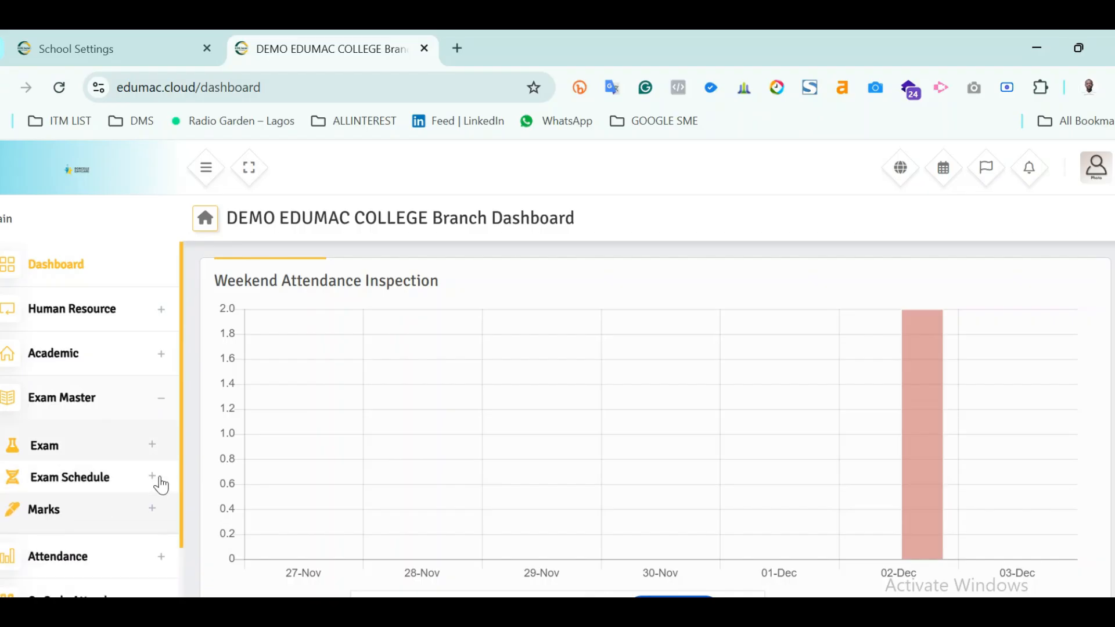
left_click(161, 516)
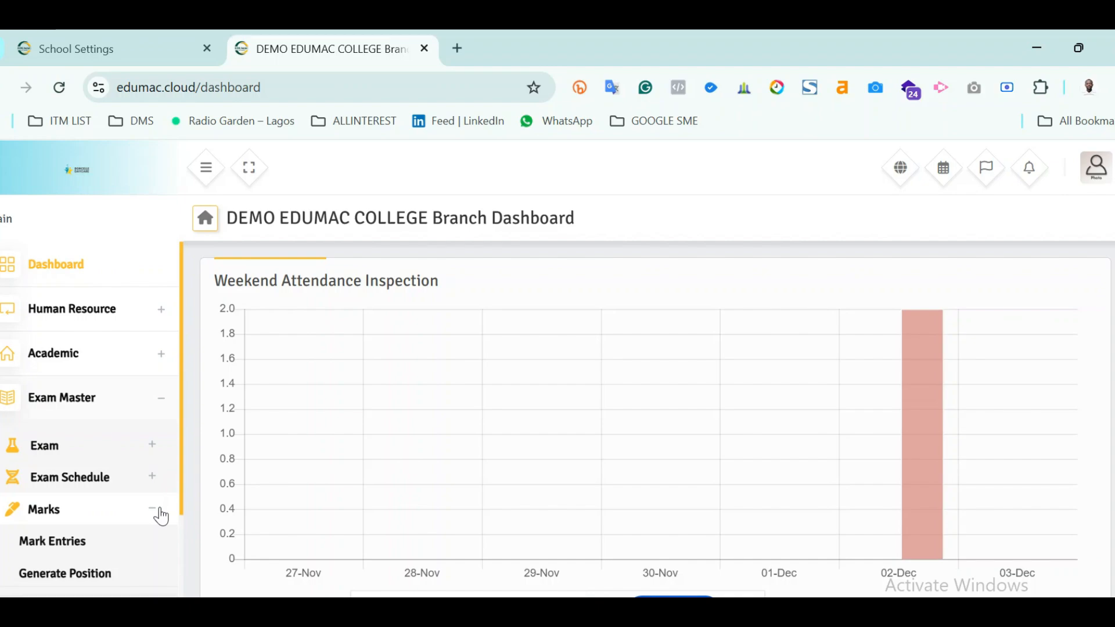
left_click(161, 515)
left_click(148, 412)
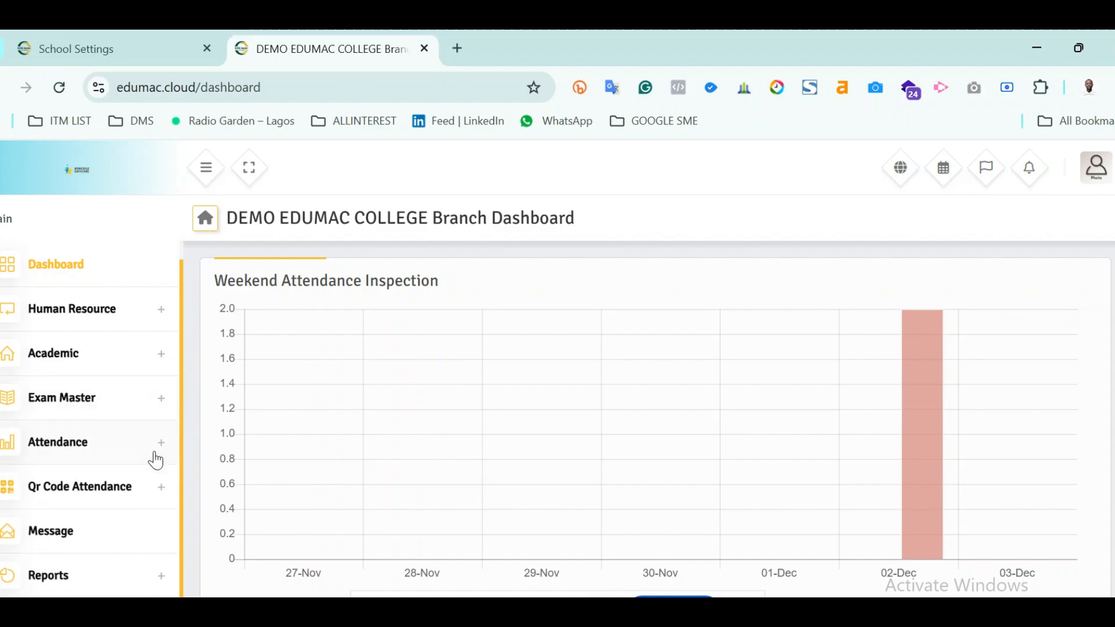
View the Student Attendance page and the entries under Qr Code Attendance
left_click(158, 452)
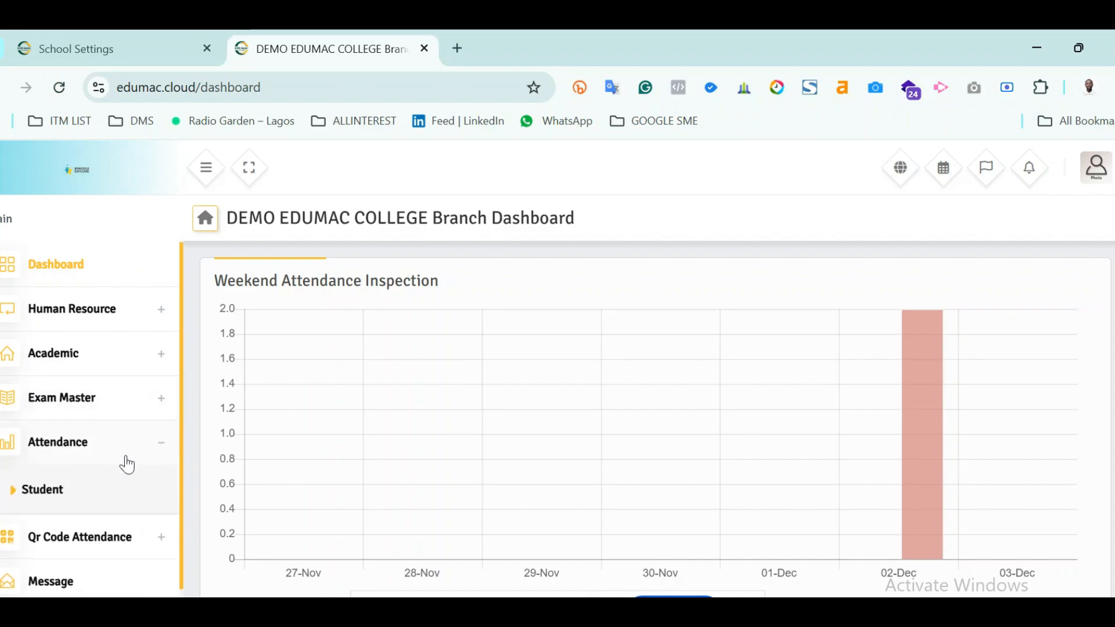
left_click(13, 496)
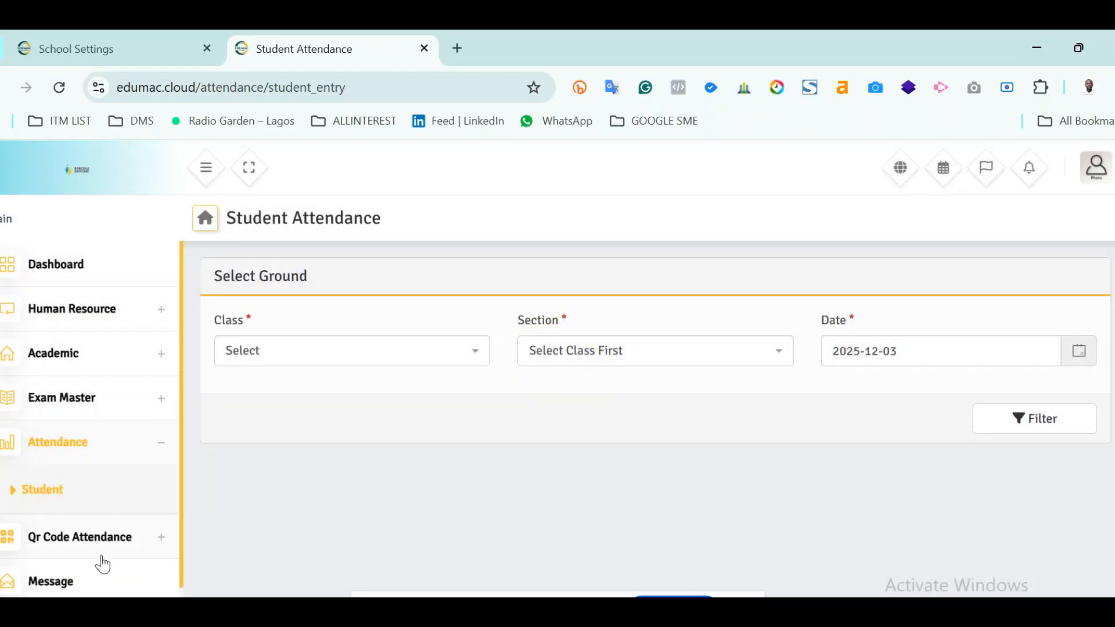
left_click(152, 539)
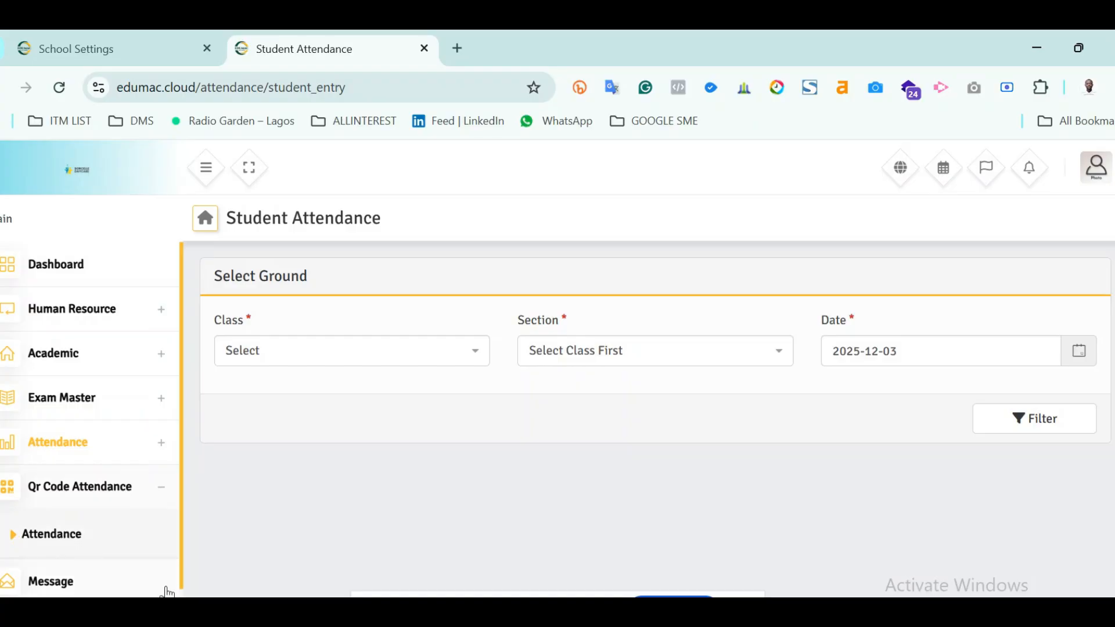
scroll(159, 590, "down", 1)
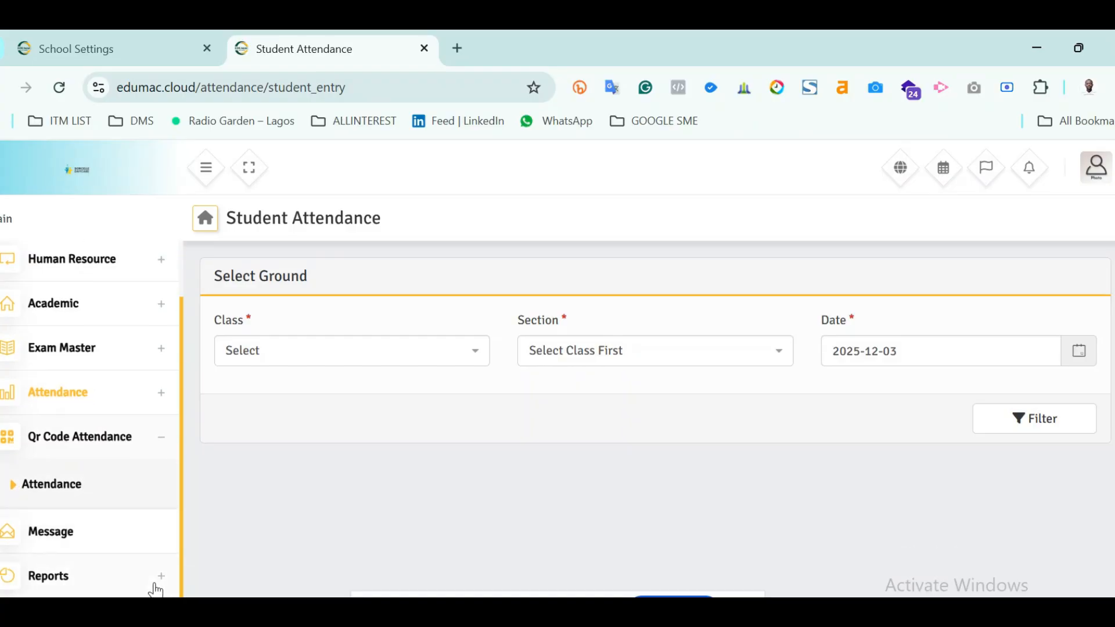
View the message inbox and the report categories available to the staff account
left_click(93, 545)
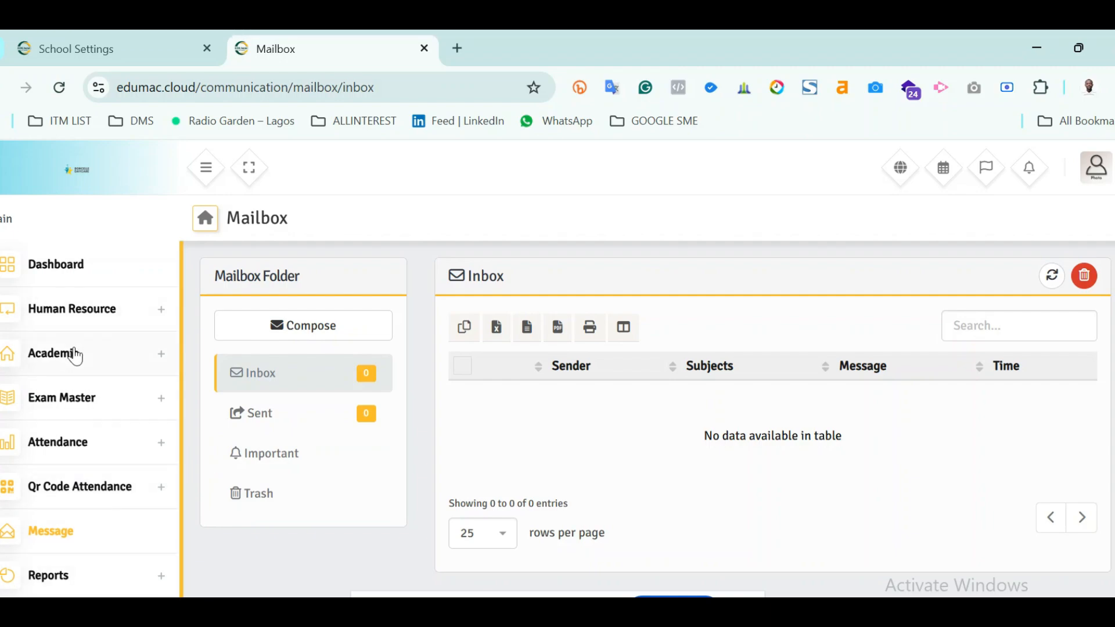
left_click(111, 585)
scroll(116, 578, "down", 2)
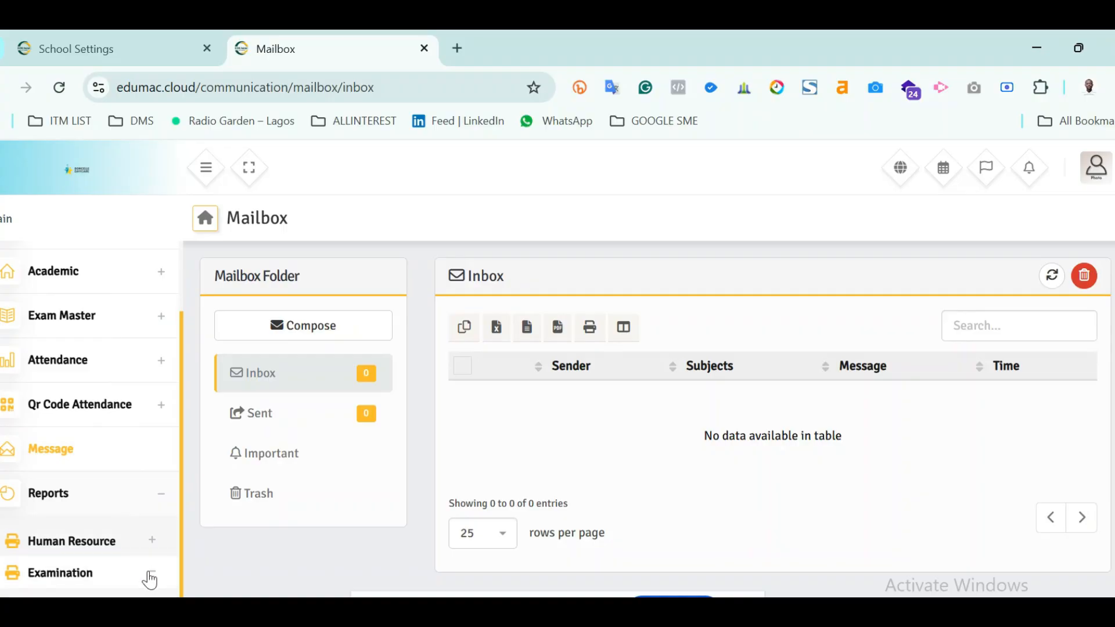
left_click(165, 495)
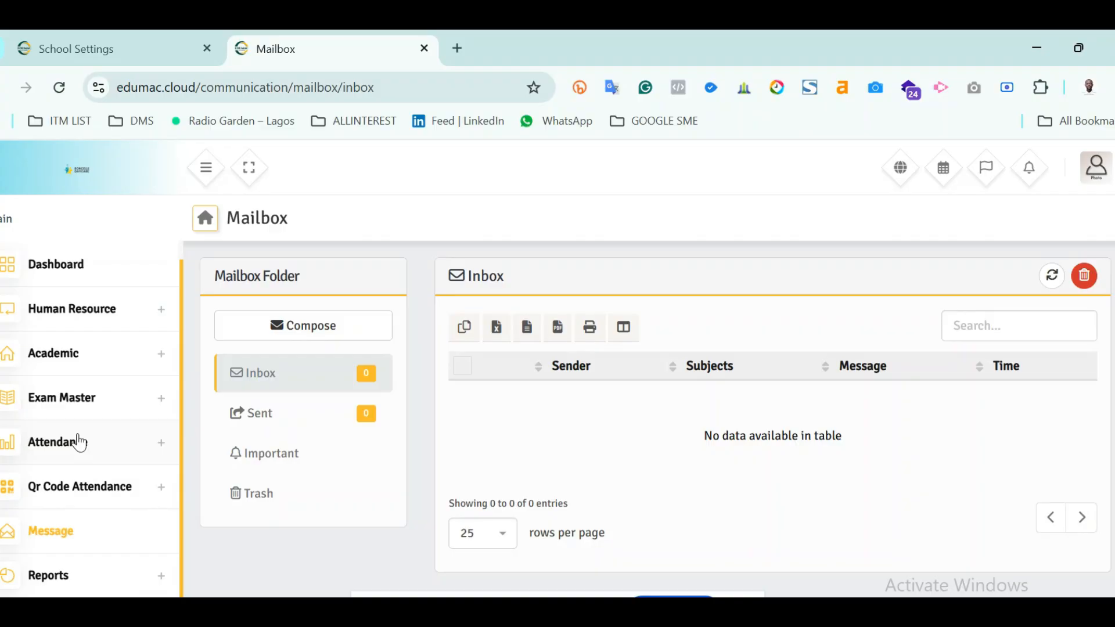
Open the Mark Entries page from the Marks entries of Exam Master
left_click(151, 396)
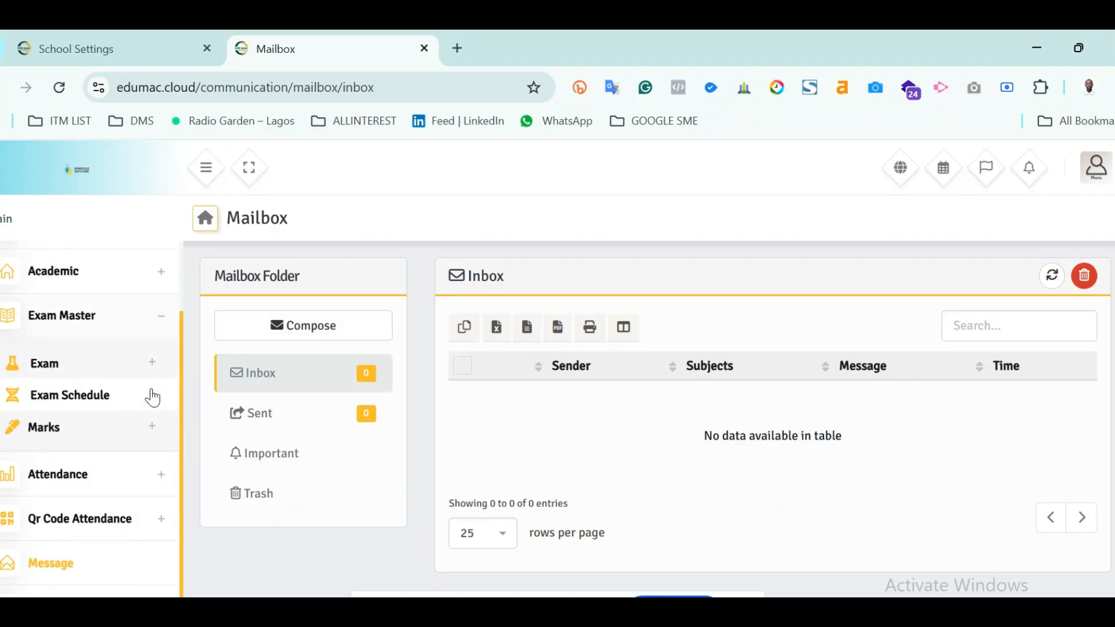
left_click(154, 427)
left_click(56, 470)
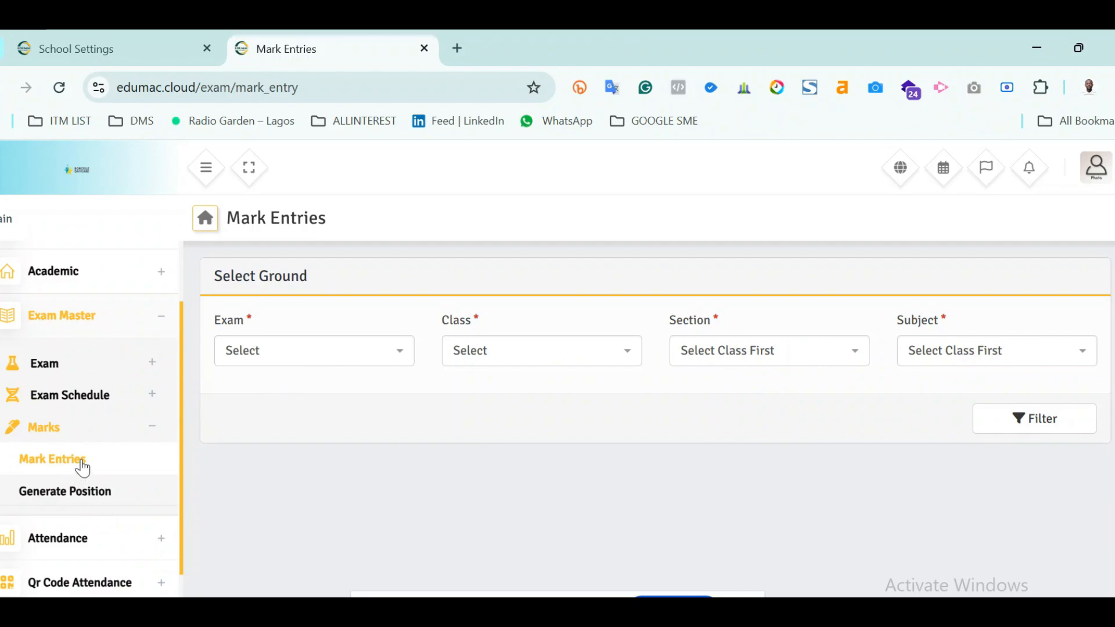
Filter the mark entries for First Term Examination, class Year 1, section Primary and subject English (ENG)
left_click(282, 359)
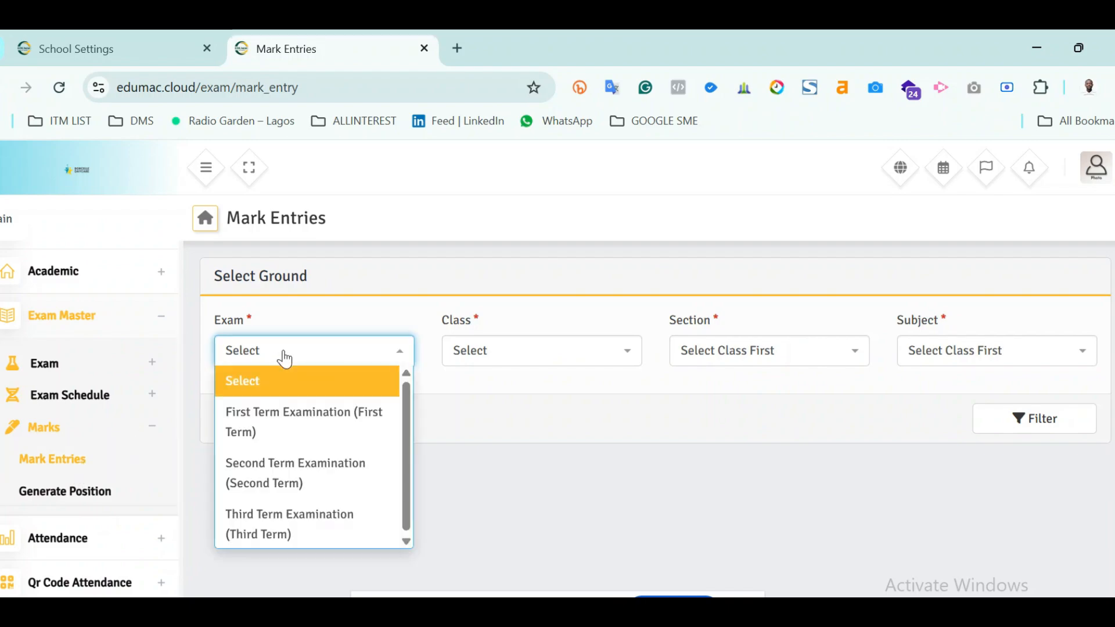
left_click(307, 423)
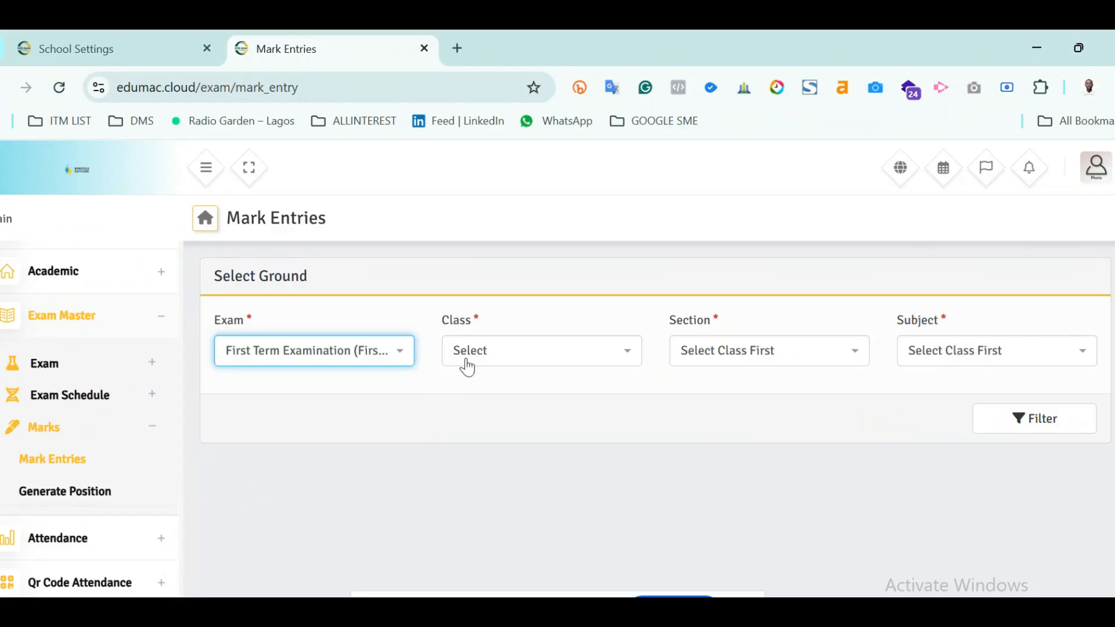
left_click(493, 361)
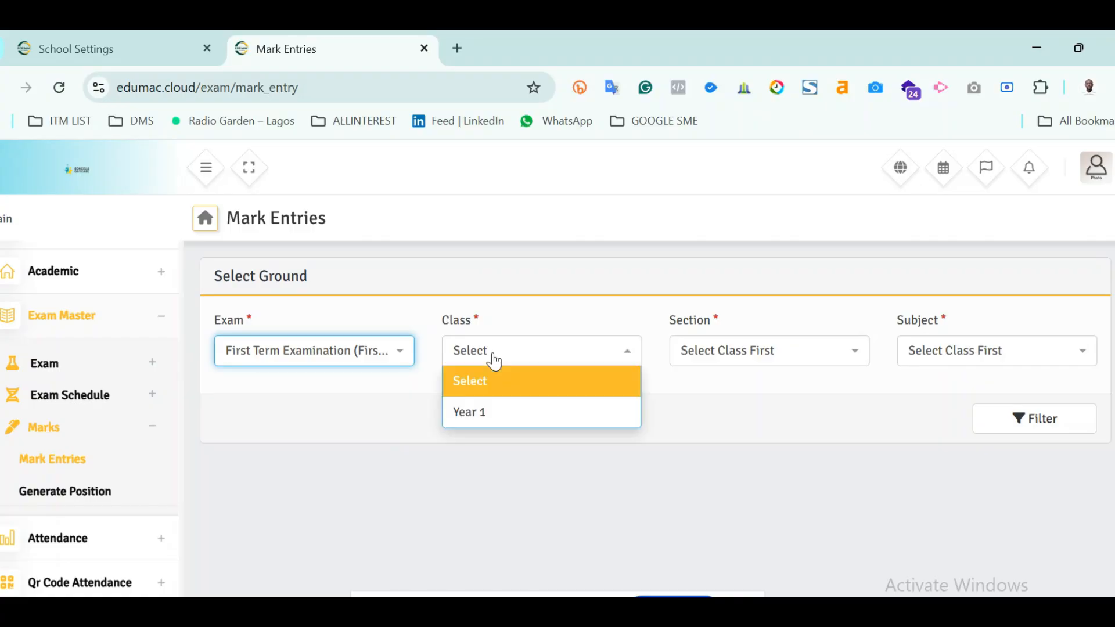
left_click(489, 413)
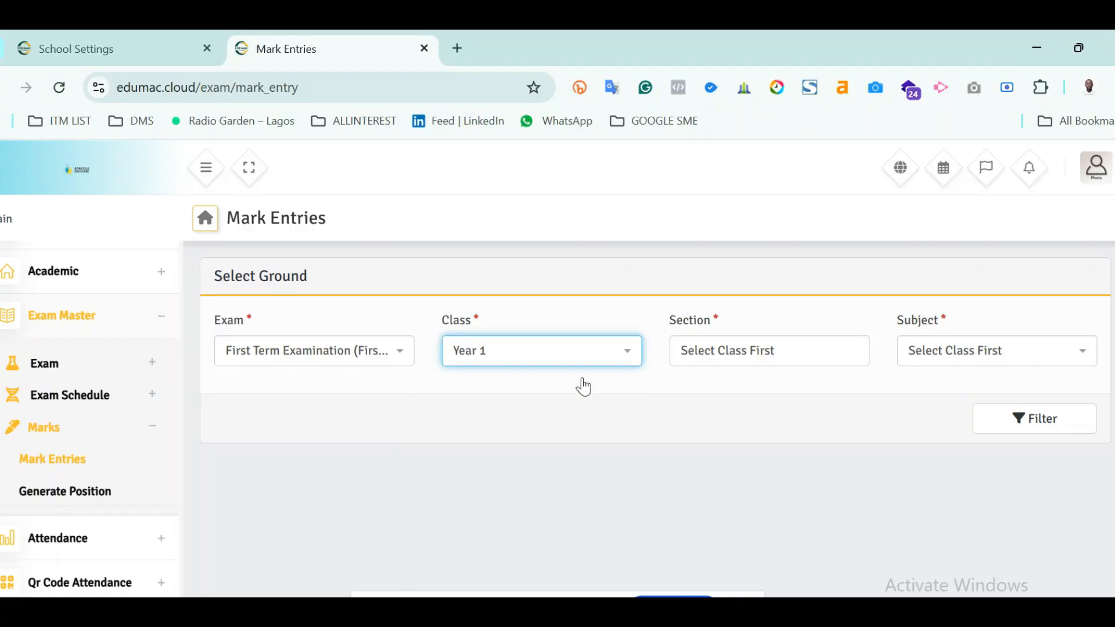
left_click(715, 351)
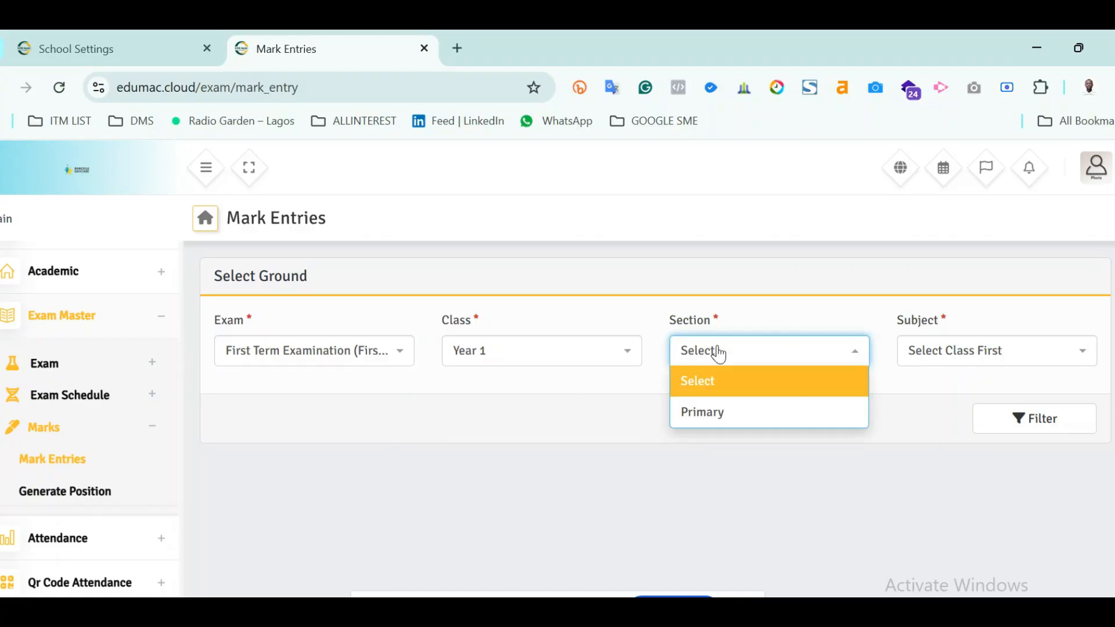
left_click(710, 425)
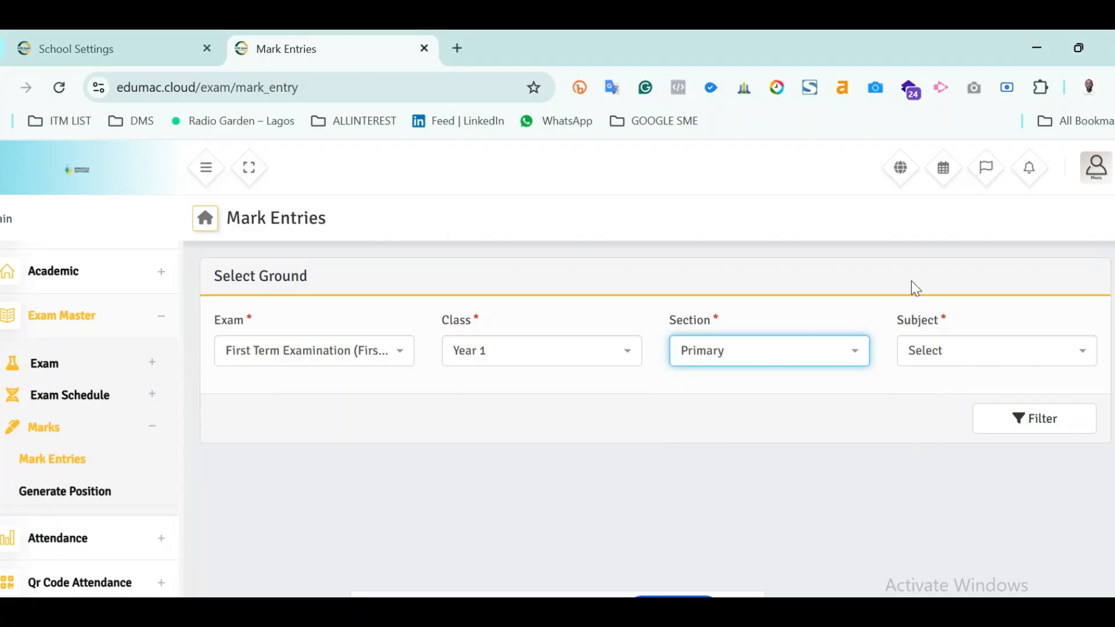
left_click(969, 358)
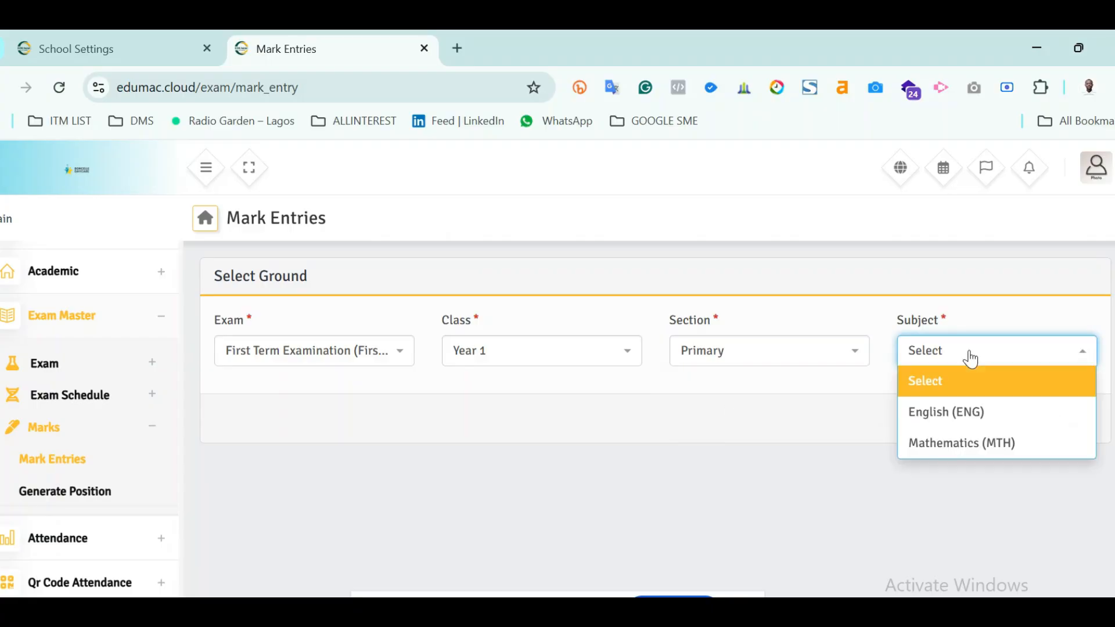
left_click(963, 419)
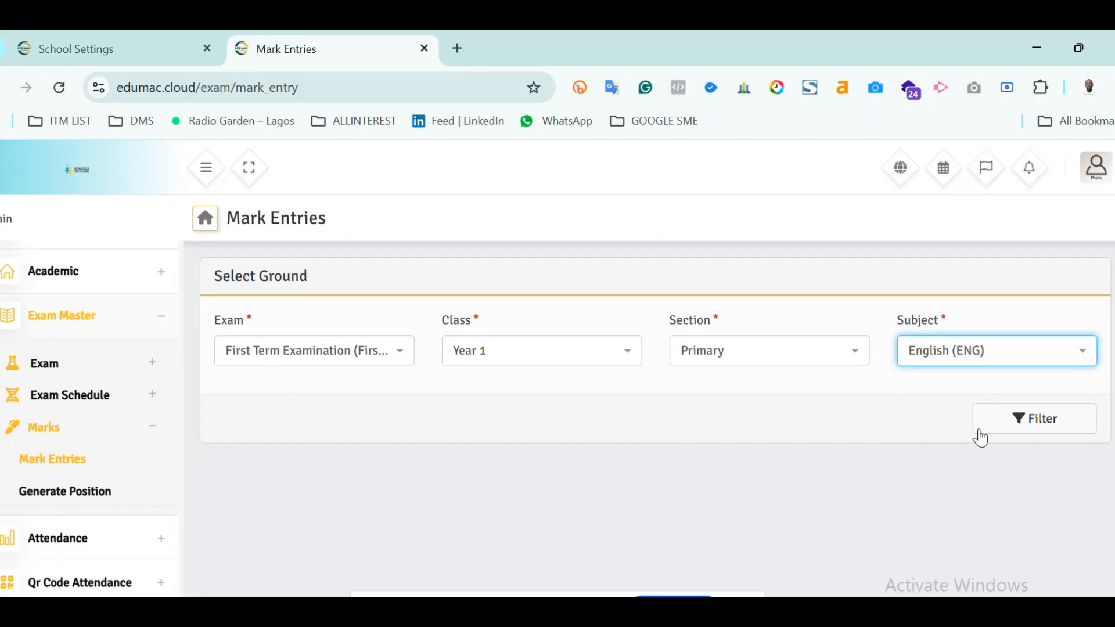
left_click(1002, 437)
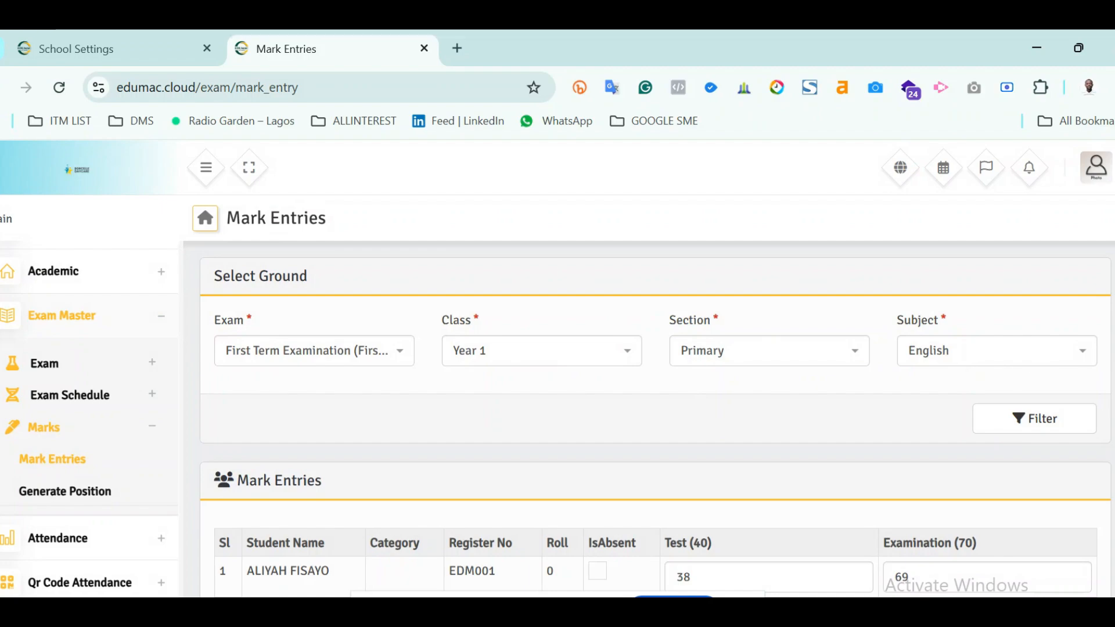
Set the first student's English marks to 40 for the test and 60 for the examination
scroll(991, 538, "down", 1)
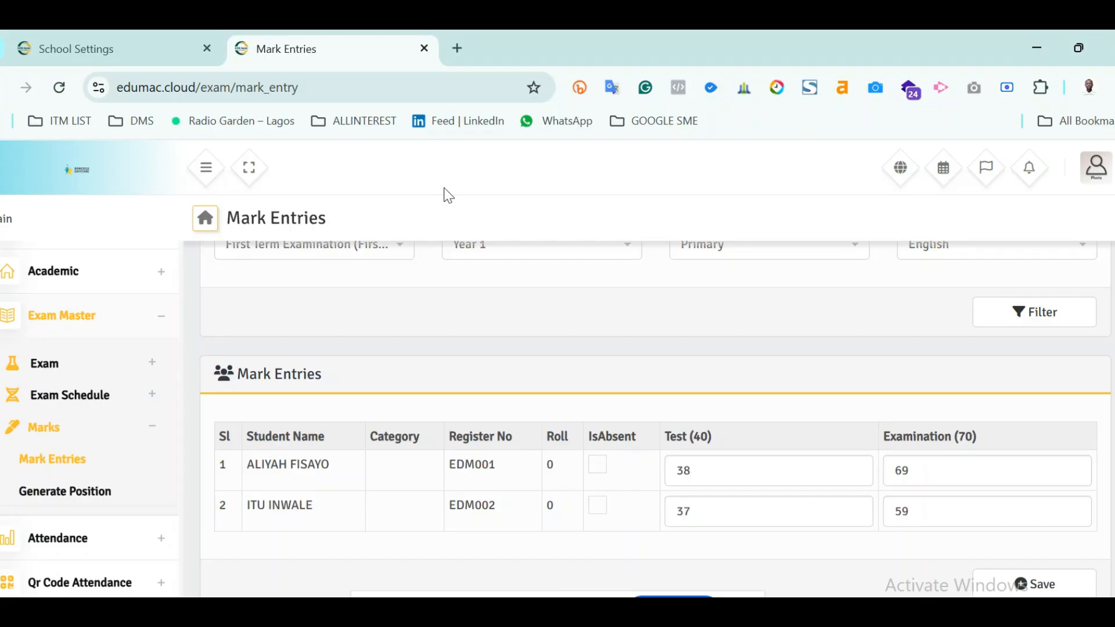
left_click_drag(711, 472, 655, 476)
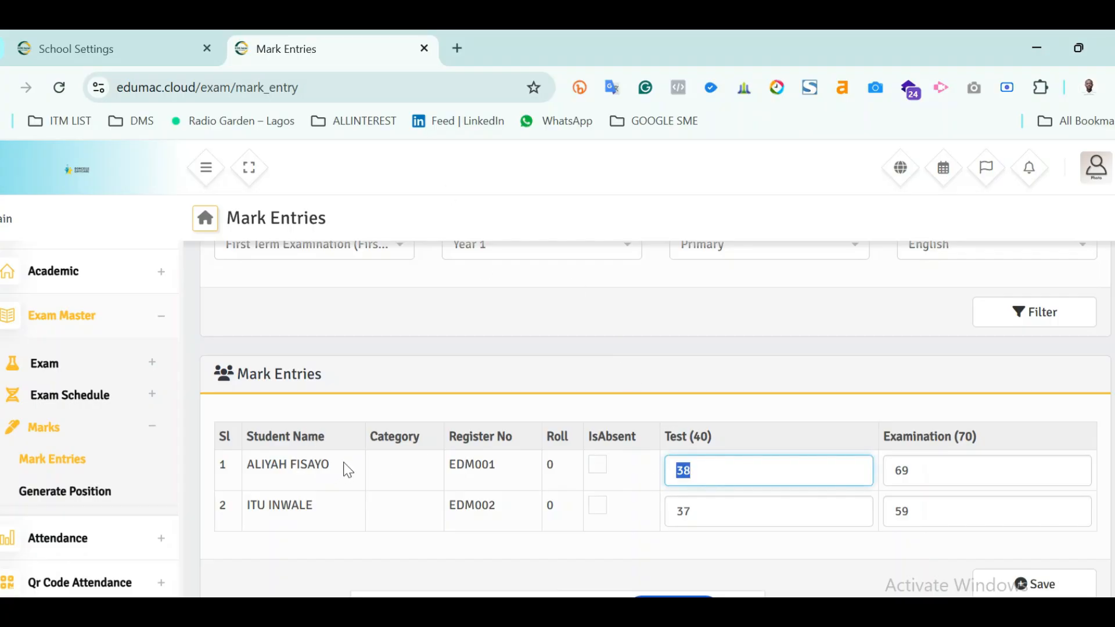
type("40")
left_click_drag(944, 473, 882, 473)
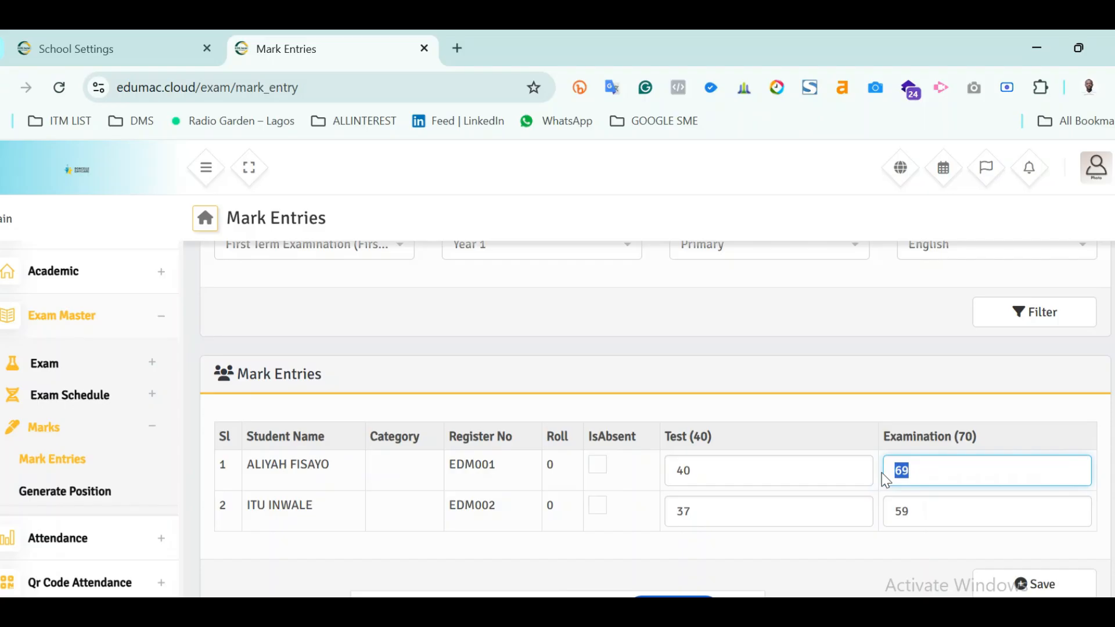
type("6")
Set the second student's English marks to 35 for the test and 55 for the examination, and save the entries
left_click(729, 510)
left_click_drag(729, 510, 659, 505)
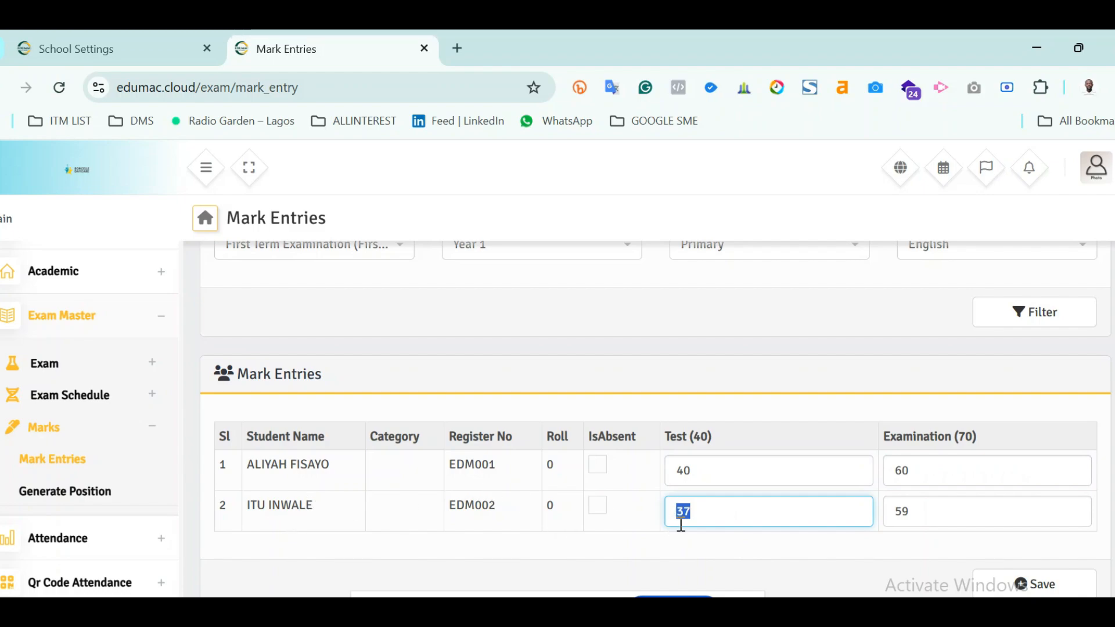
type("35")
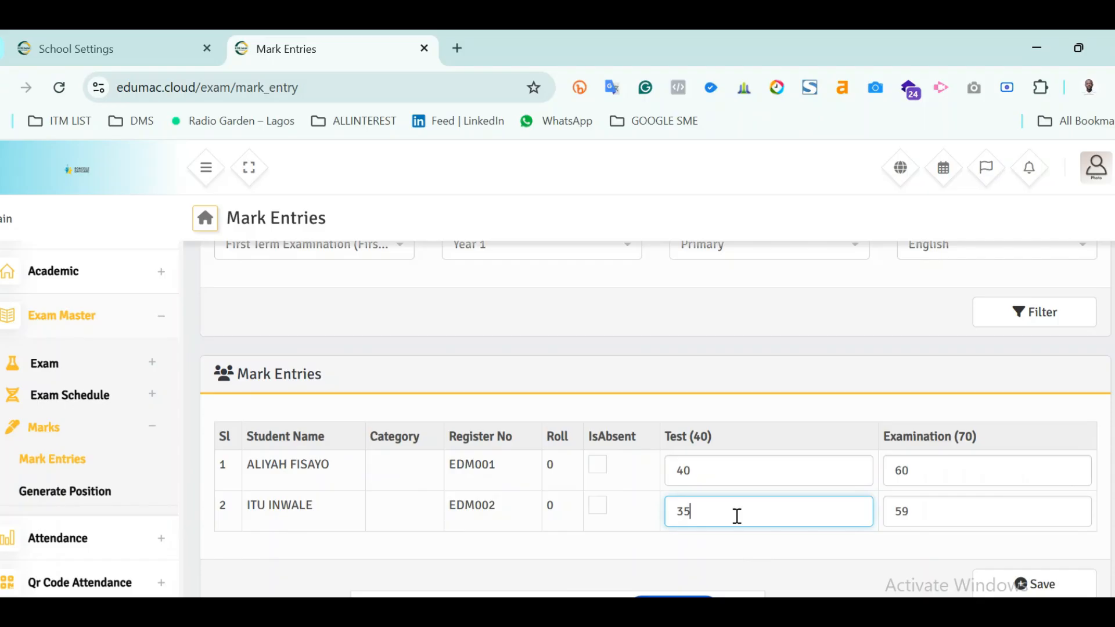
left_click(986, 514)
left_click_drag(919, 511, 867, 510)
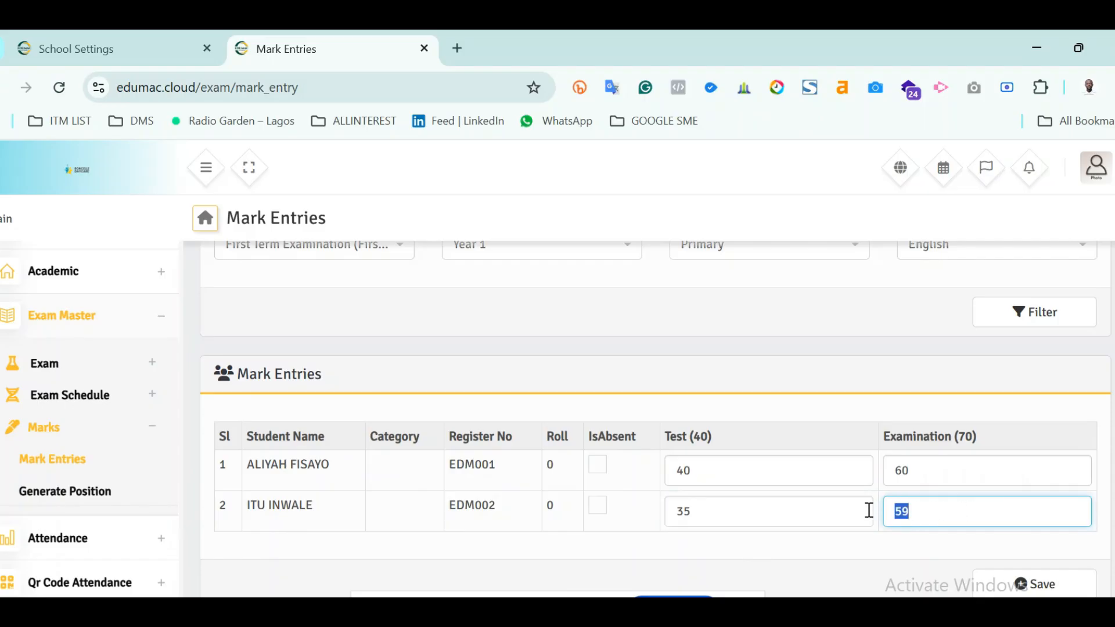
type("55")
left_click(1027, 590)
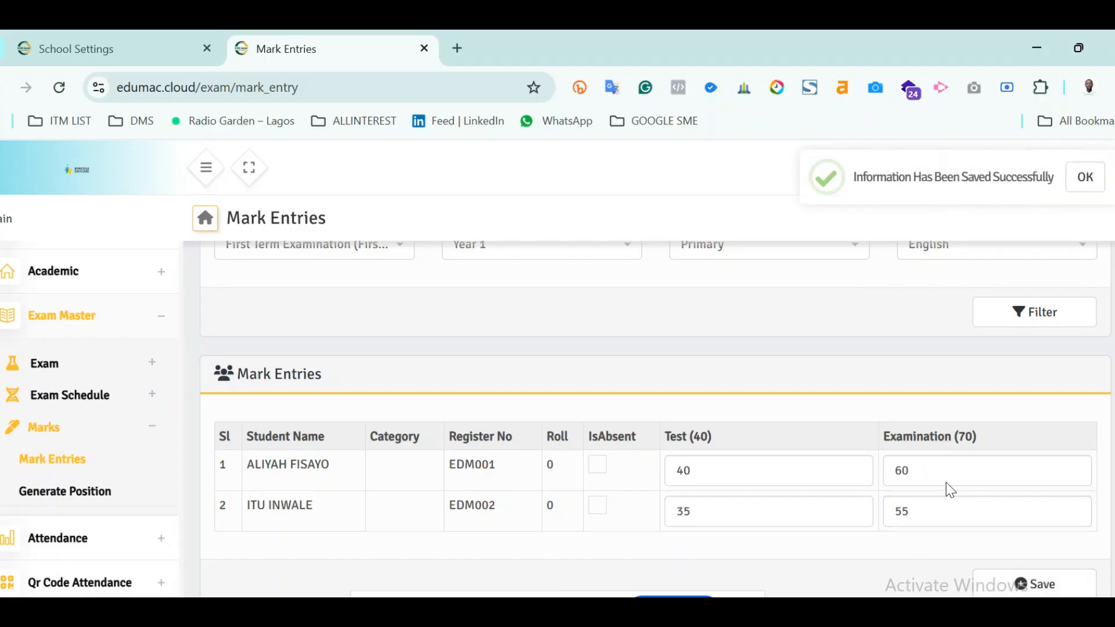
scroll(900, 508, "up", 2)
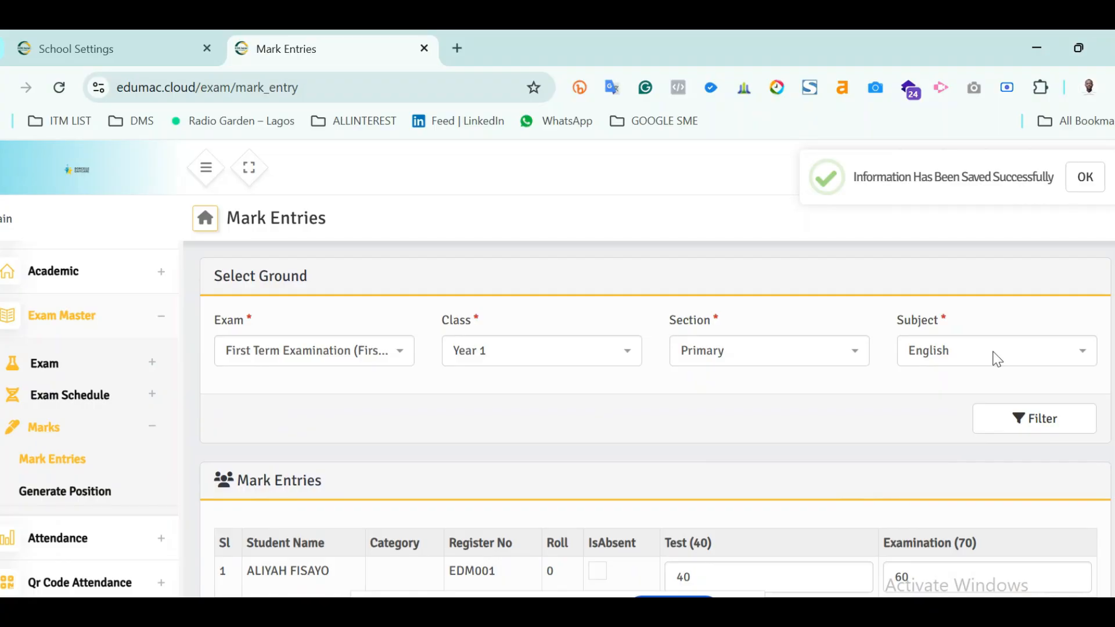
left_click(1085, 182)
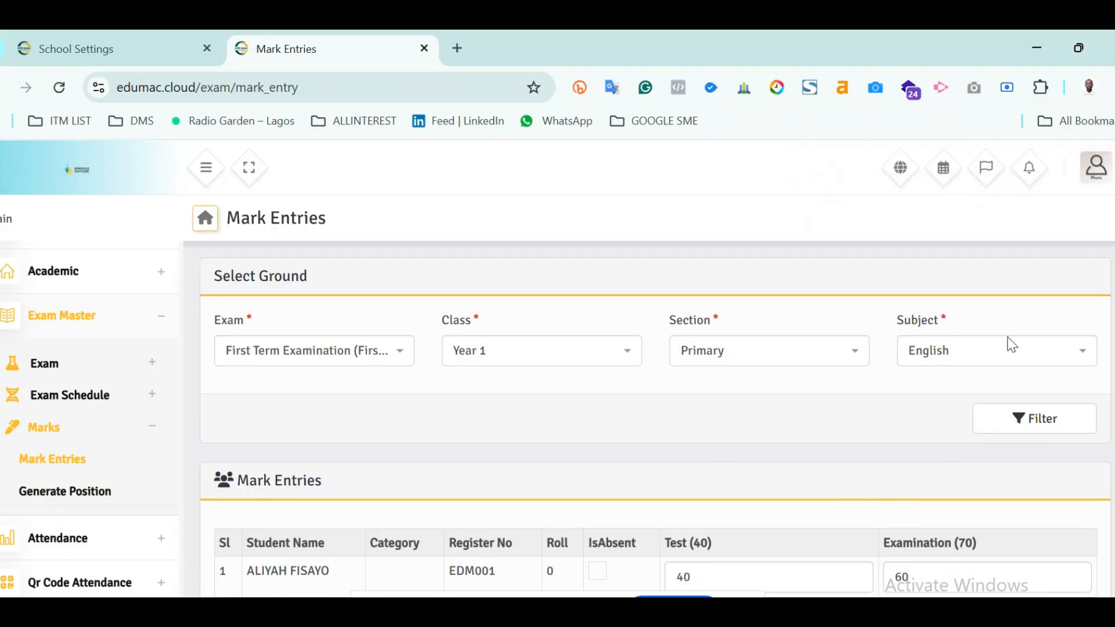
Change the subject to Mathematics and filter the mark entries to load both students' Mathematics marks
left_click(965, 366)
left_click(949, 452)
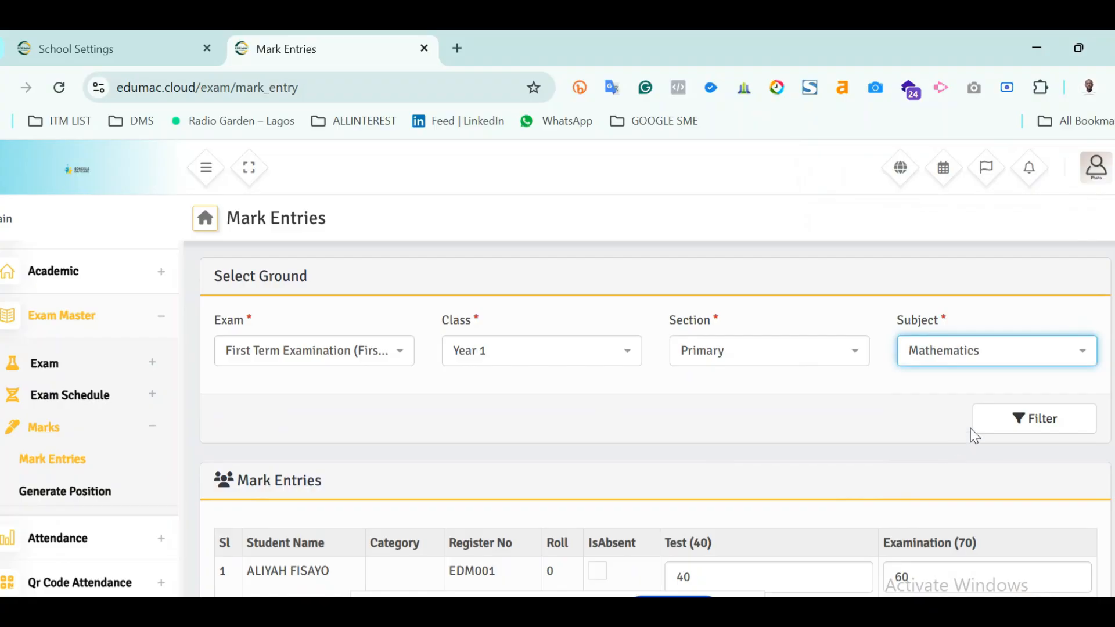
left_click(1042, 425)
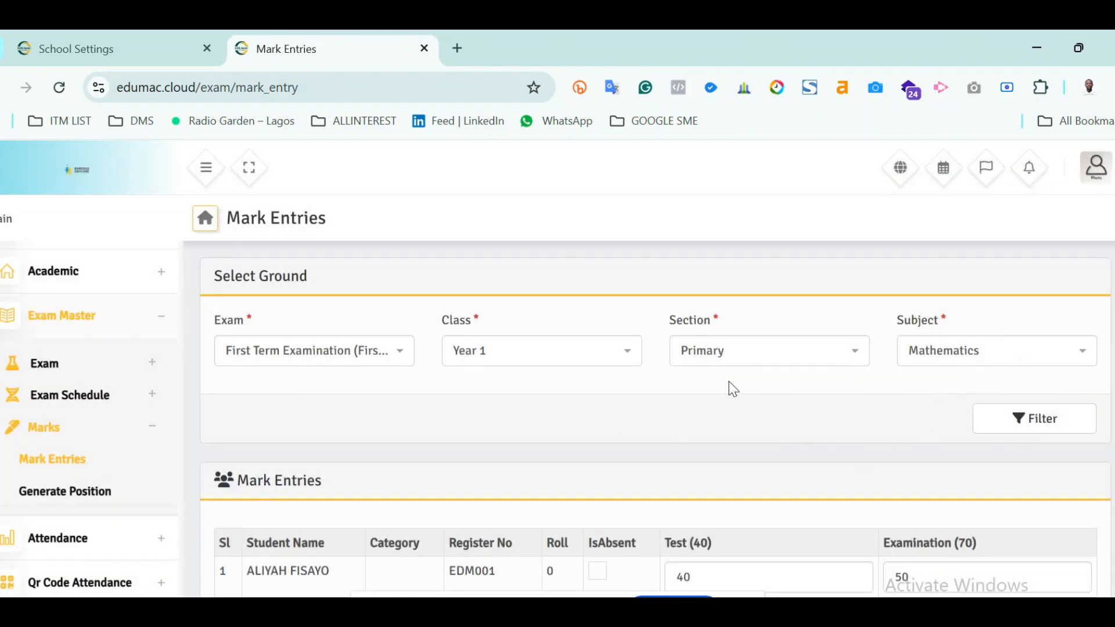
scroll(655, 427, "down", 2)
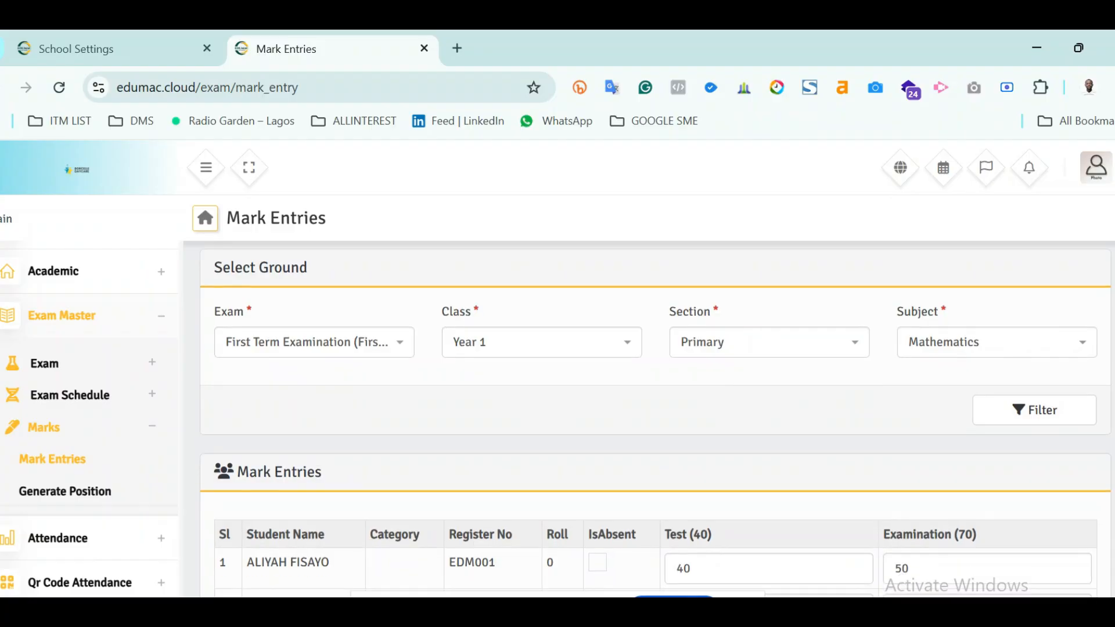
scroll(655, 427, "down", 2)
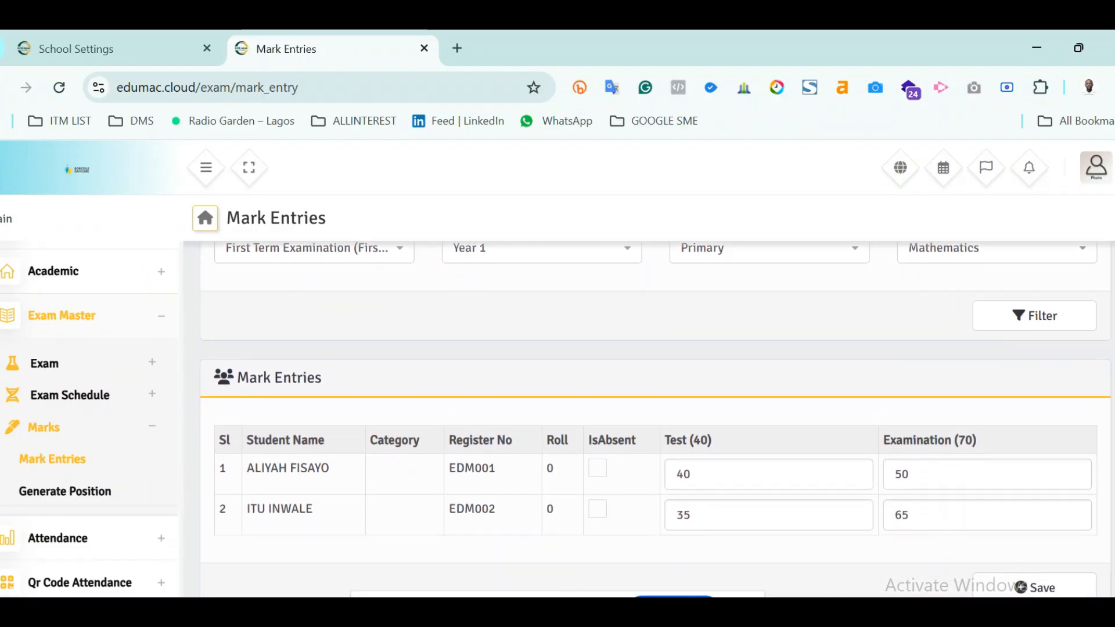
Reselect class Year 1 and section Primary, and reapply the filter to the Mathematics mark entries
scroll(1050, 368, "up", 2)
left_click(503, 318)
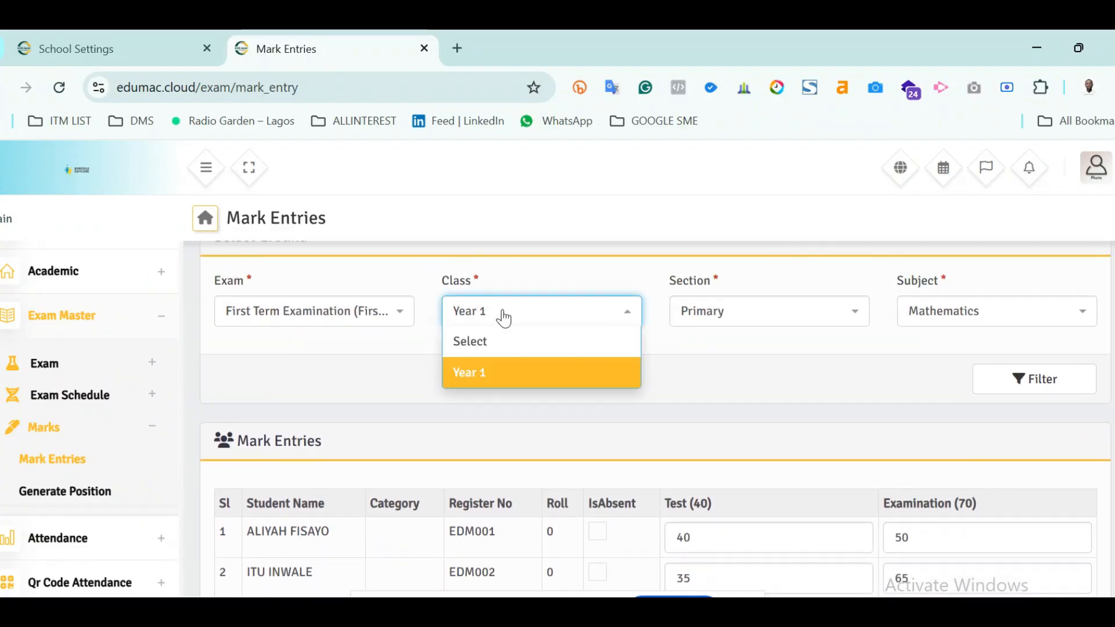
left_click(498, 374)
left_click(743, 319)
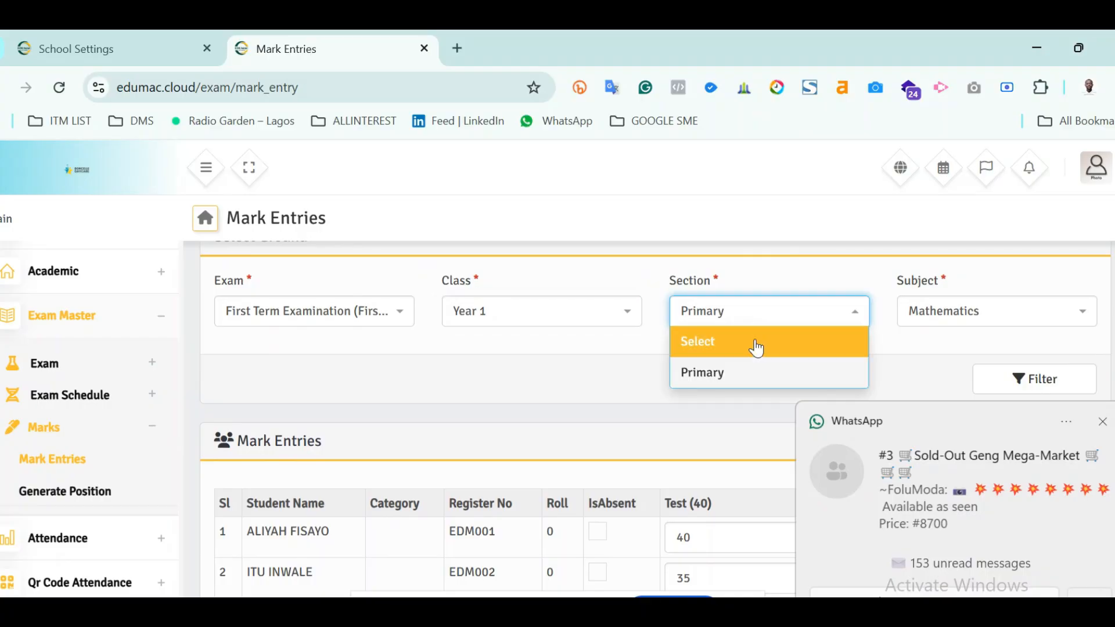
left_click(758, 369)
left_click(1067, 385)
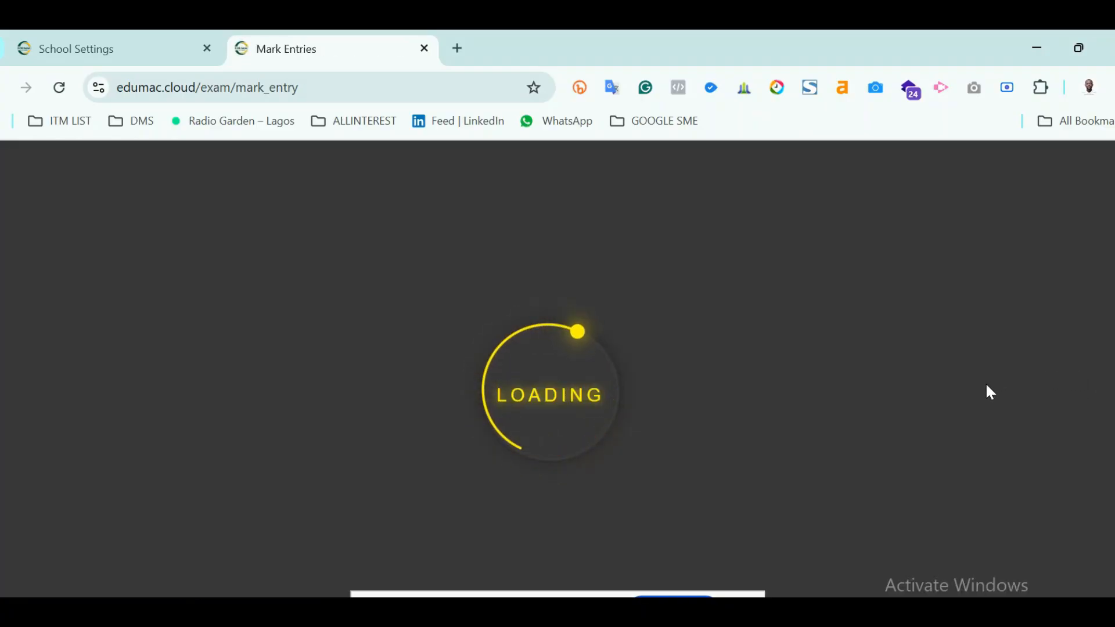
Enter Mathematics test and examination marks of 41 and 54 for the first student and 32 and 68 for the second, and try to save
scroll(922, 447, "down", 2)
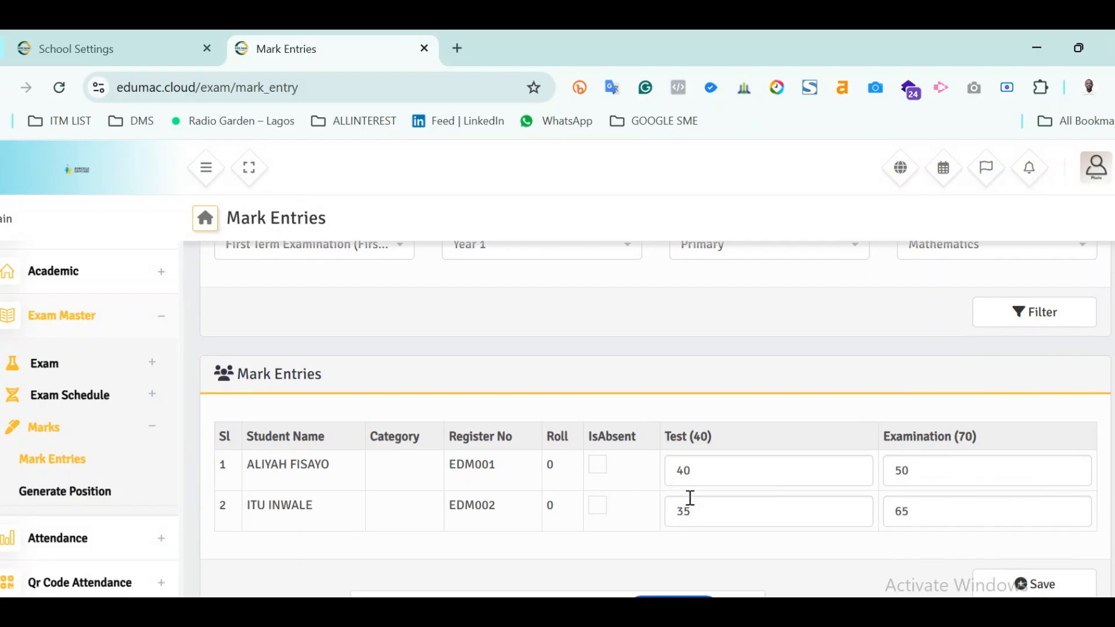
left_click(692, 470)
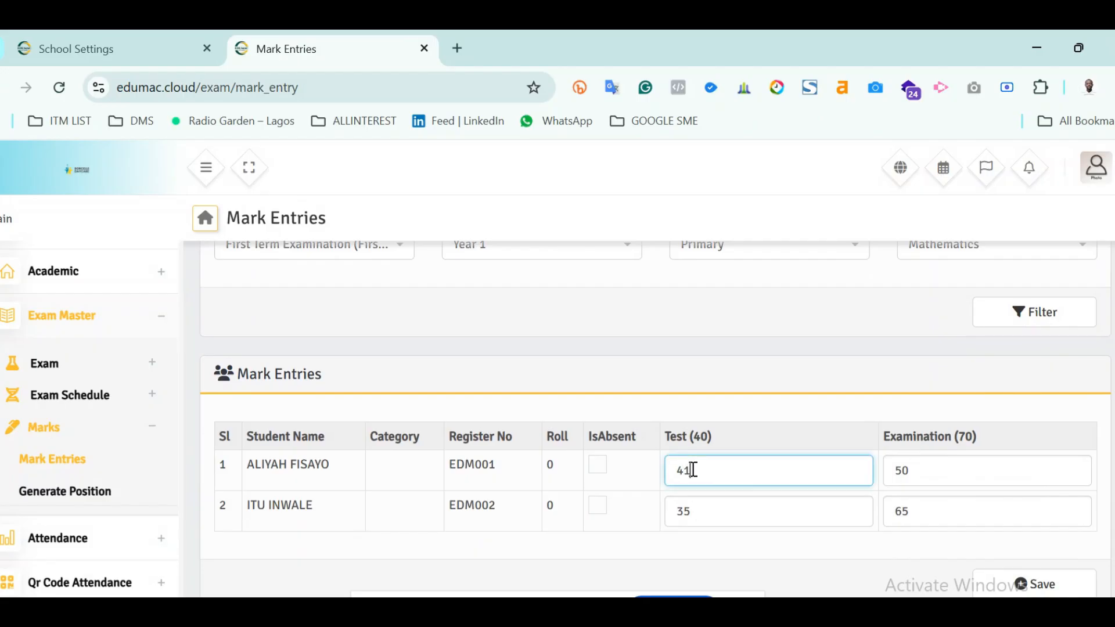
left_click(914, 472)
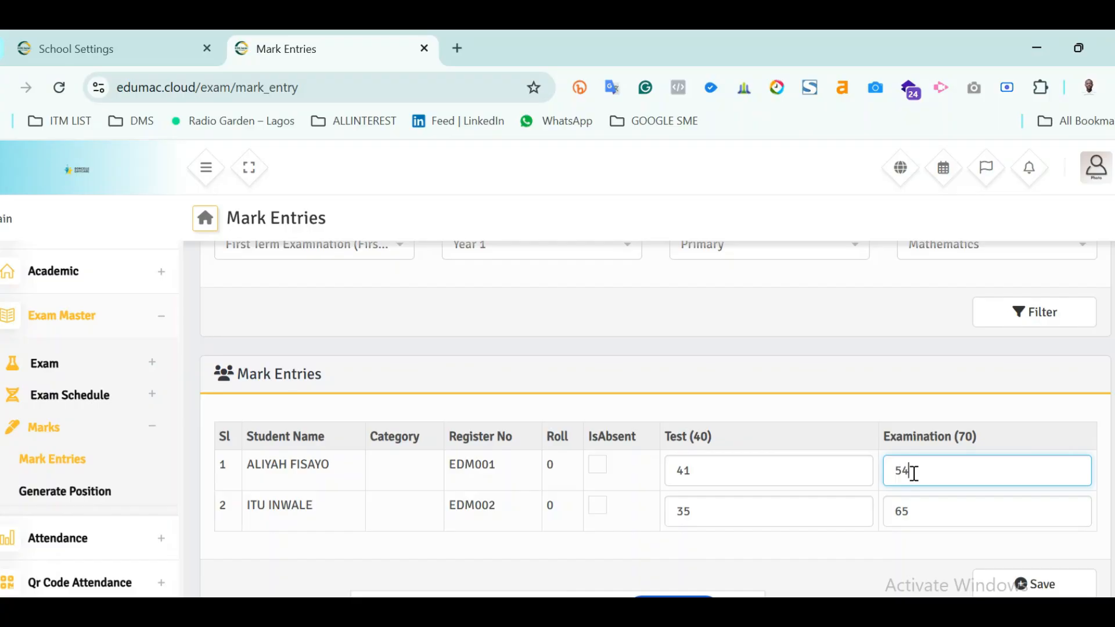
left_click(936, 515)
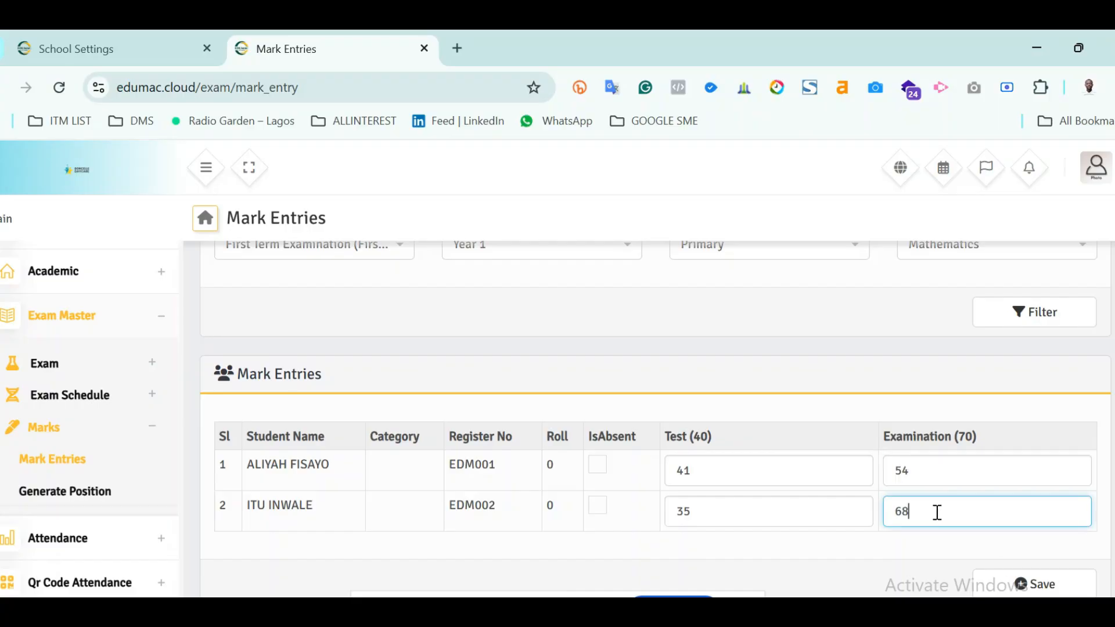
left_click(792, 507)
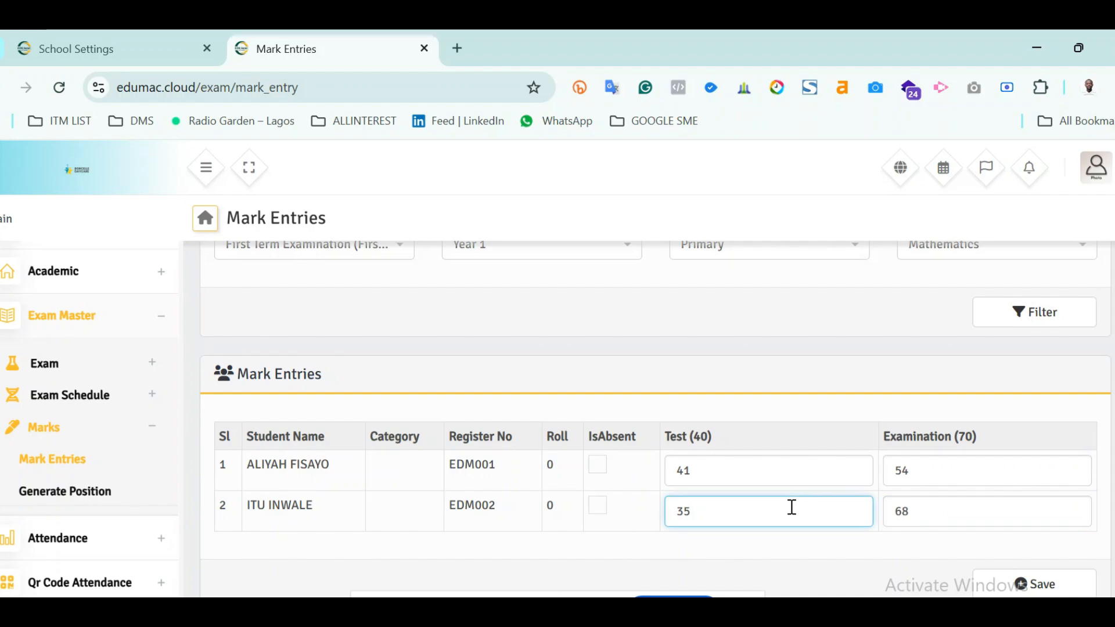
type("2")
left_click(1020, 588)
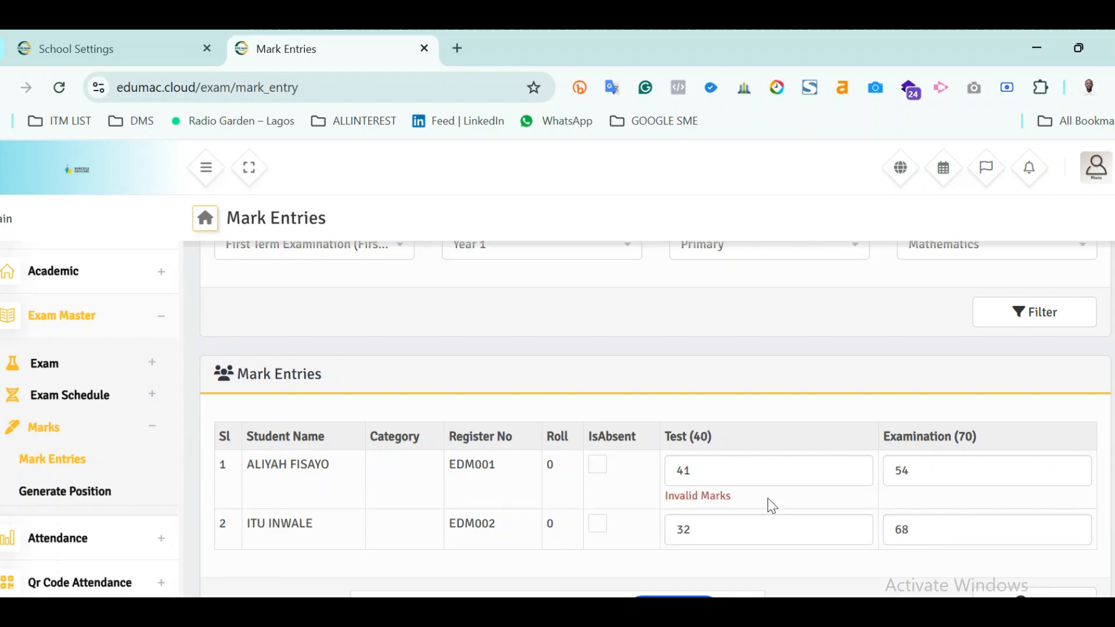
Correct the first student's Mathematics test mark to 31, save the entries and dismiss the notification
left_click(761, 475)
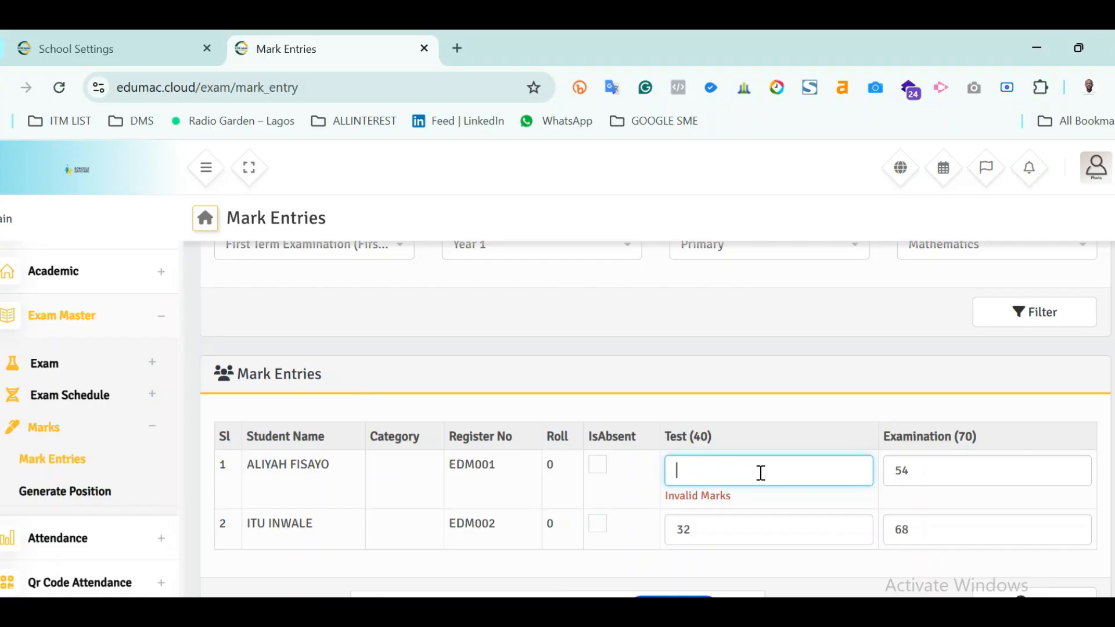
type("31")
left_click(1020, 586)
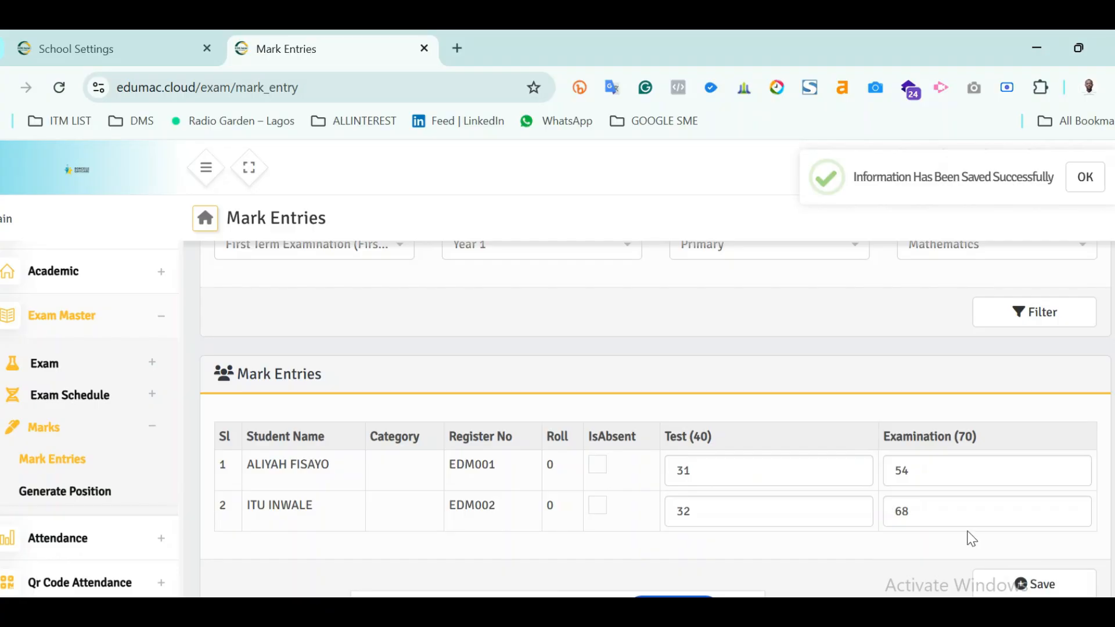
scroll(971, 539, "up", 2)
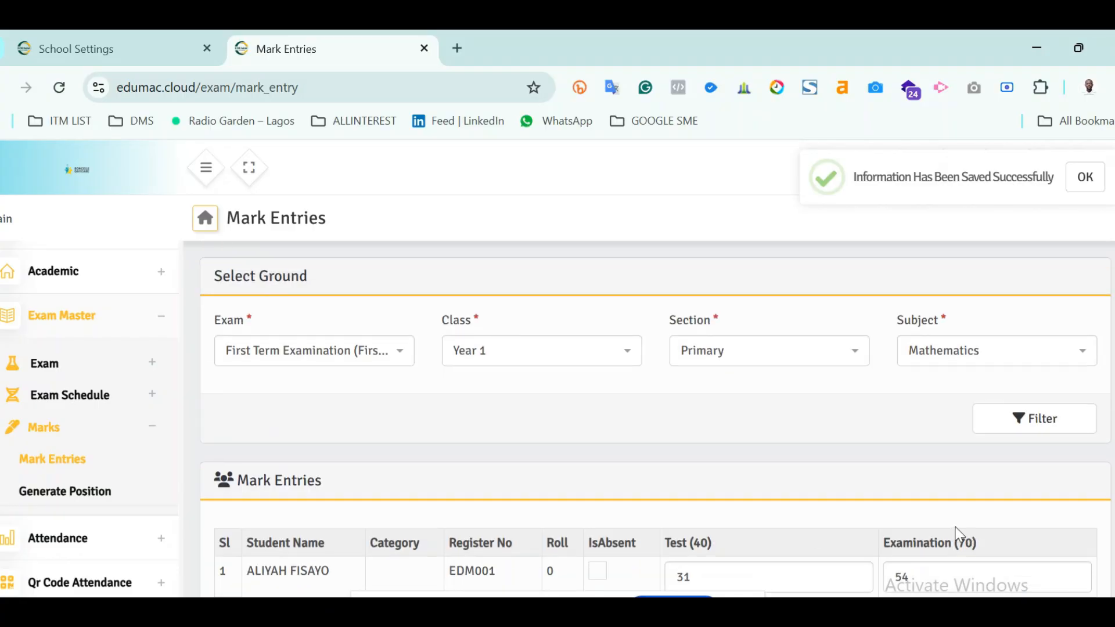
left_click(1083, 176)
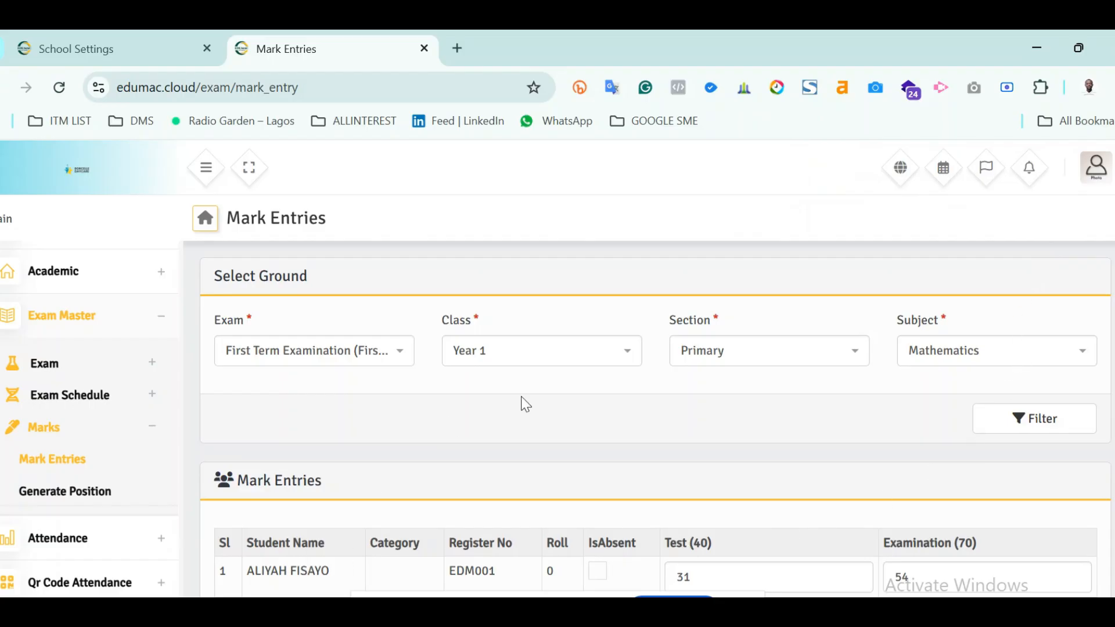
Open position generation for marks and load the student ranking for the First Term Examination, class Year 1, section Primary
scroll(598, 383, "down", 2)
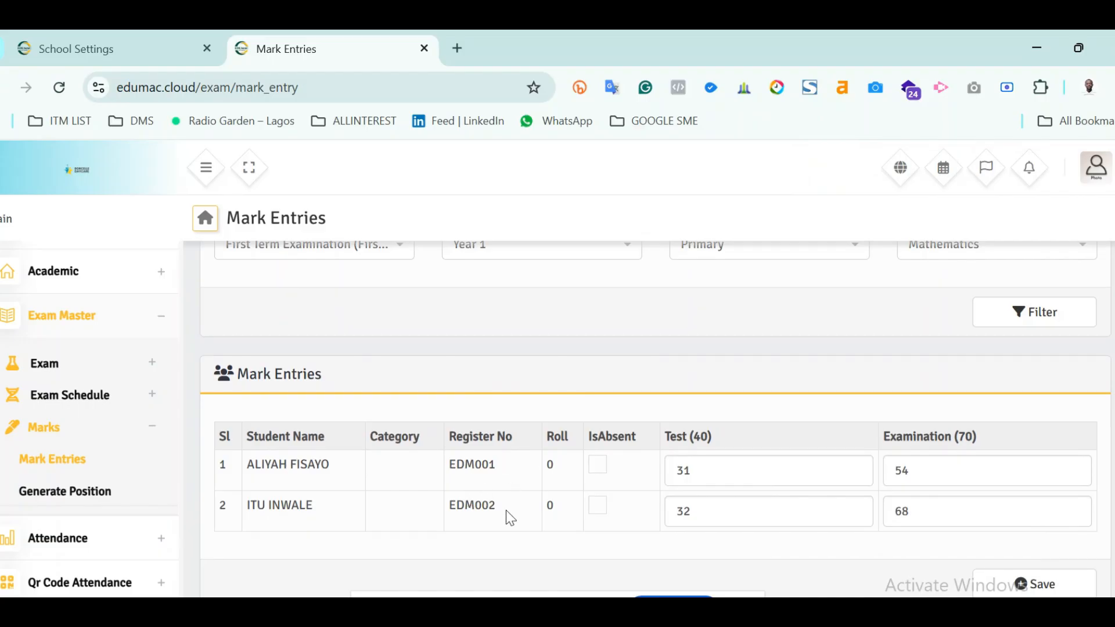
left_click(93, 493)
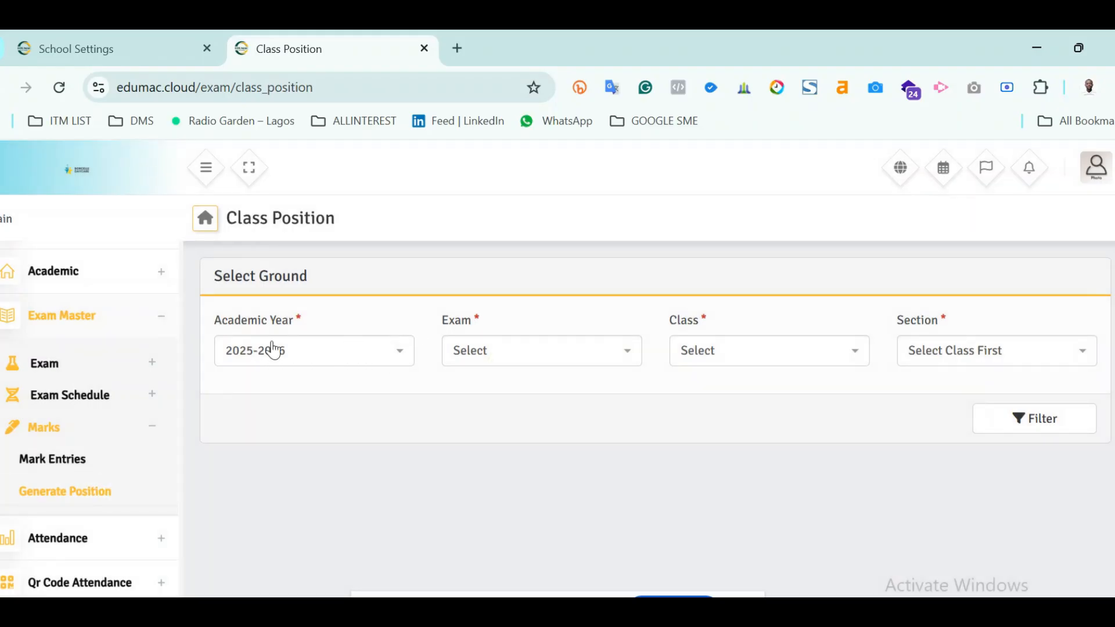
left_click(505, 351)
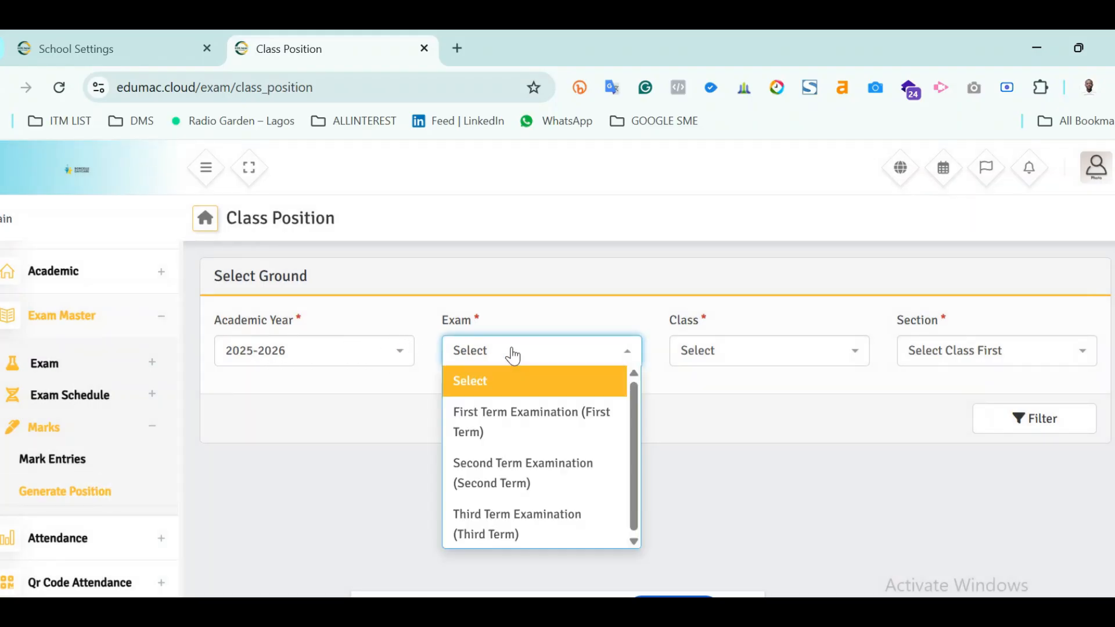
left_click(503, 426)
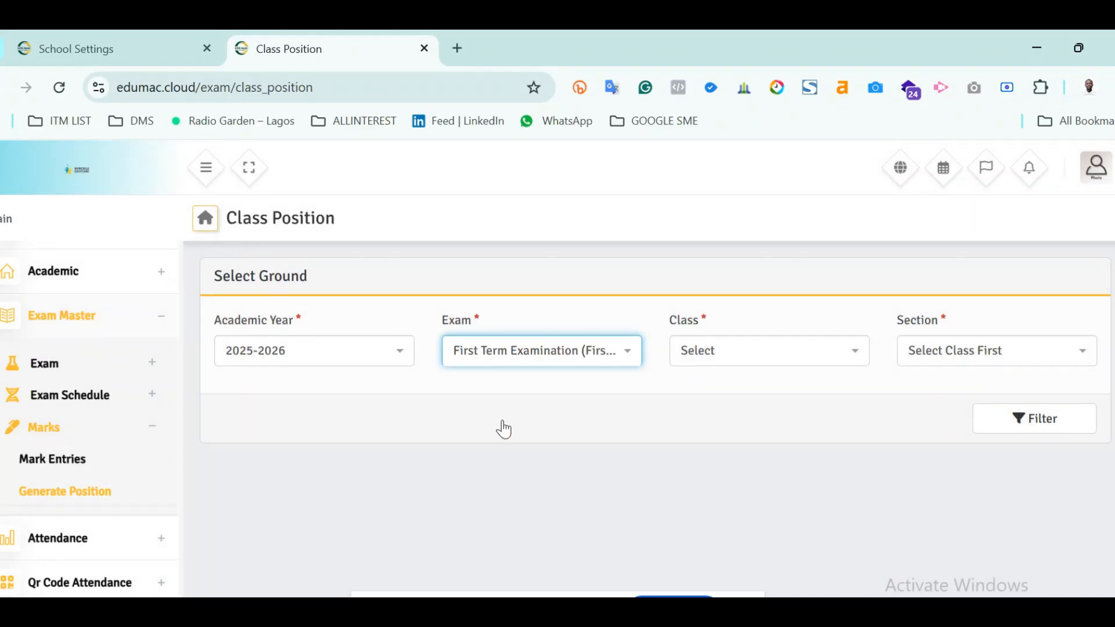
left_click(771, 358)
left_click(759, 408)
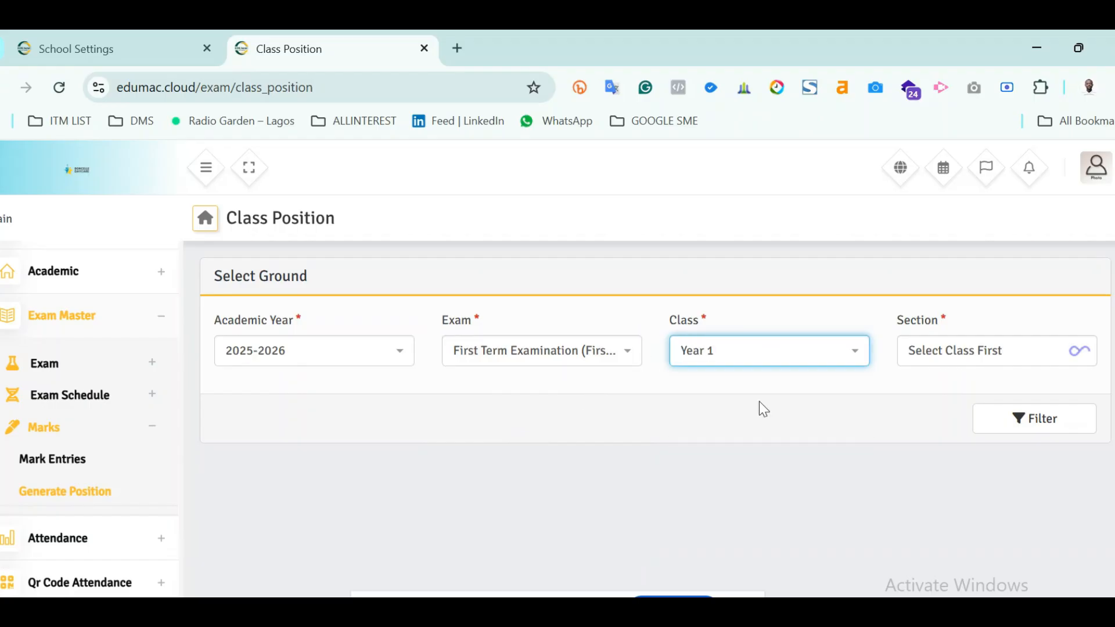
left_click(975, 359)
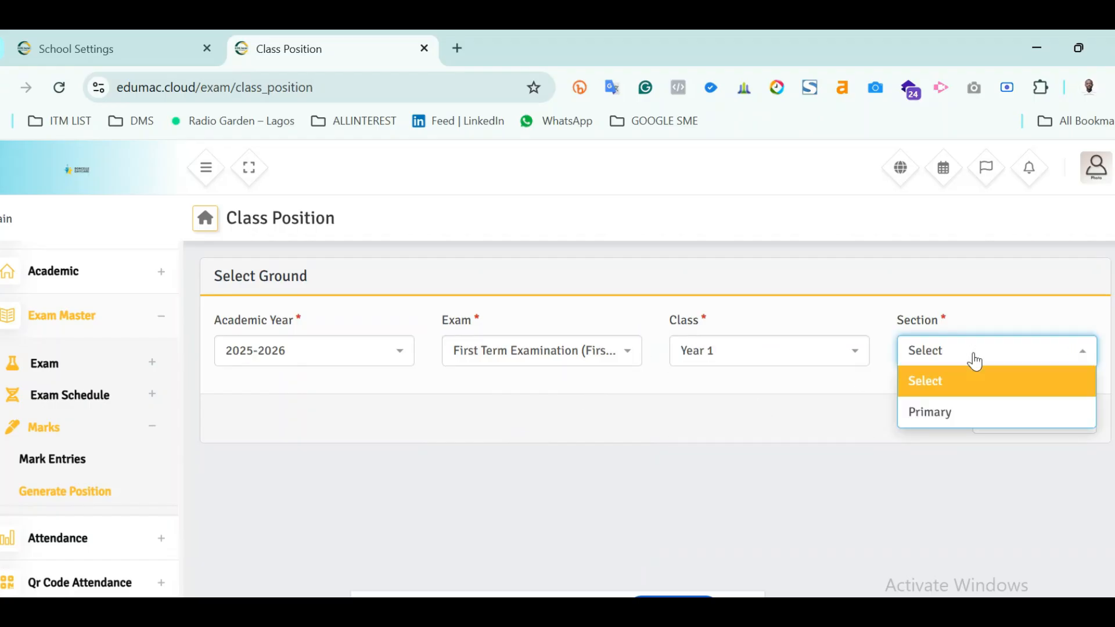
left_click(968, 417)
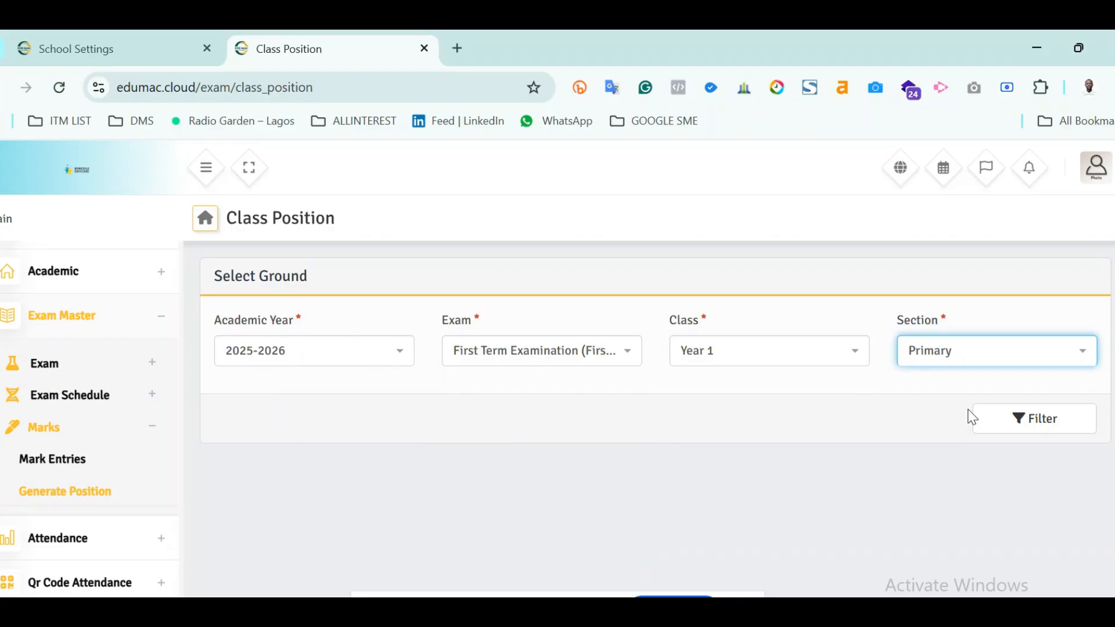
left_click(1019, 430)
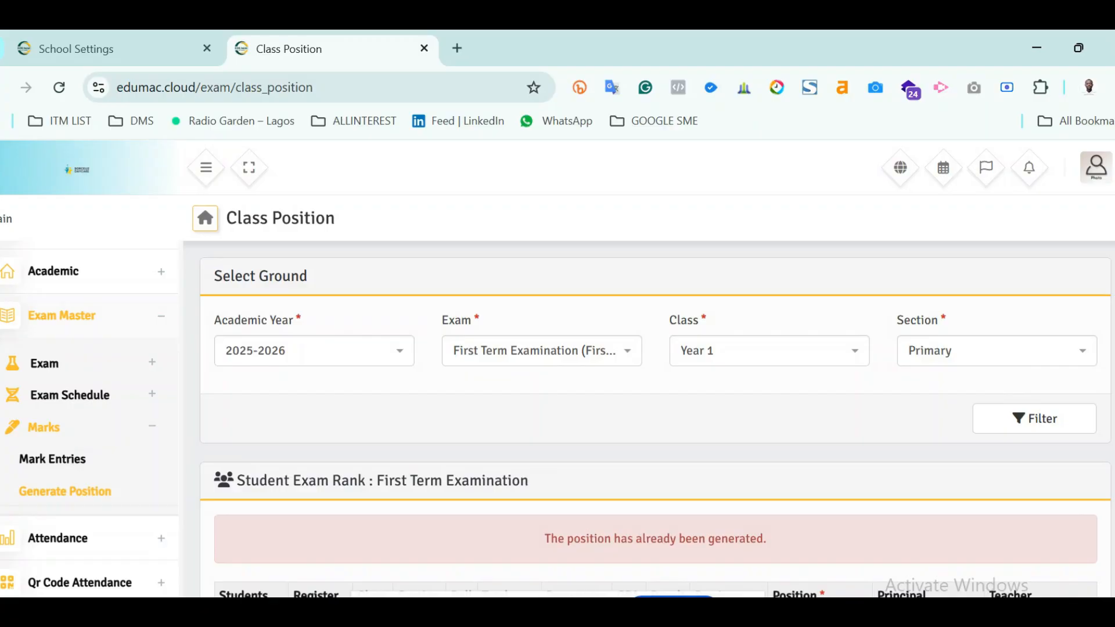
scroll(654, 423, "down", 3)
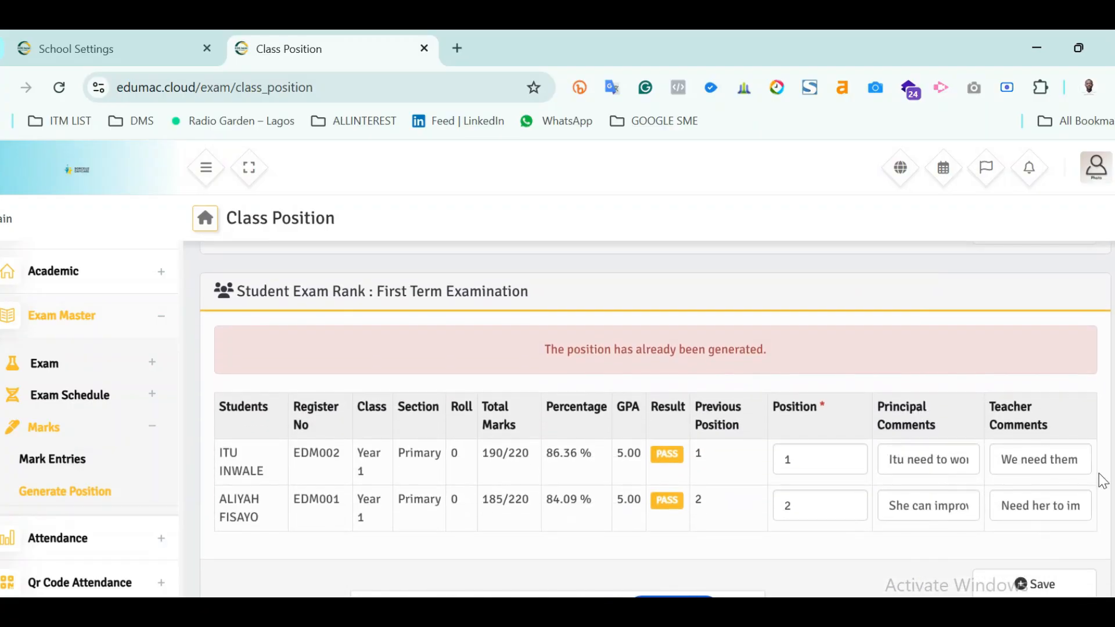
Replace the first-ranked student's principal comment with one saying the student has done great work this term and should keep it up
left_click(933, 461)
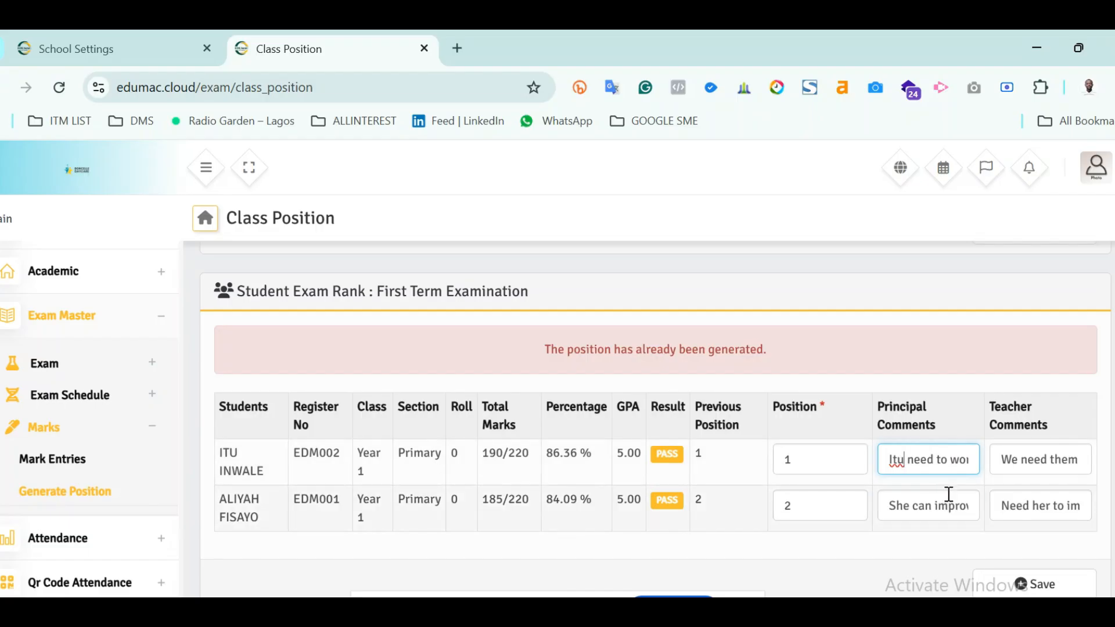
type("A")
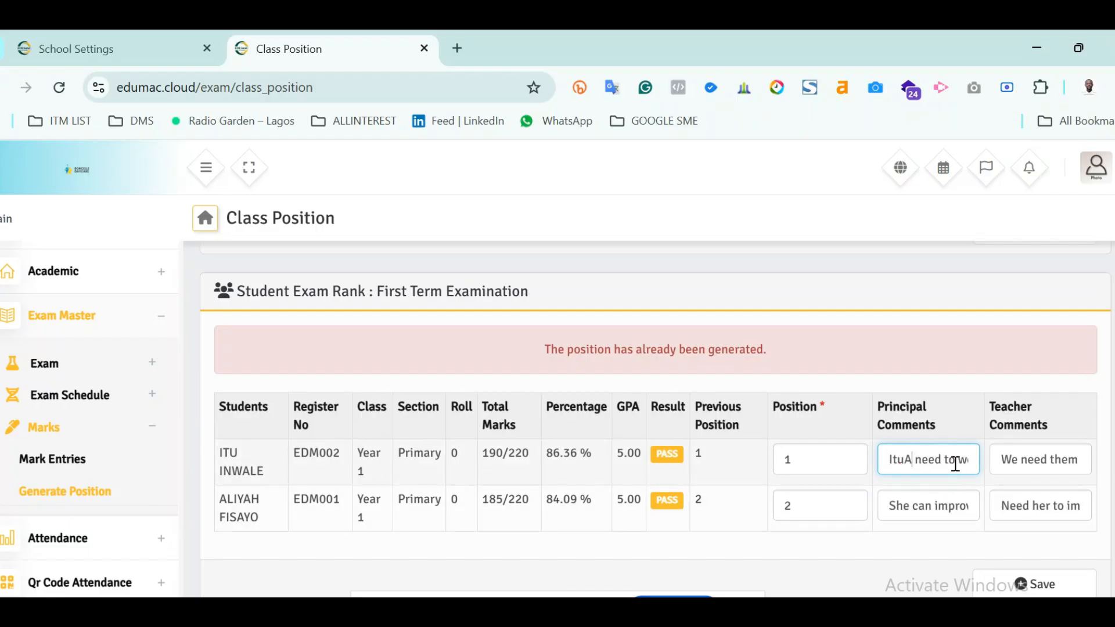
key("ctrl+a")
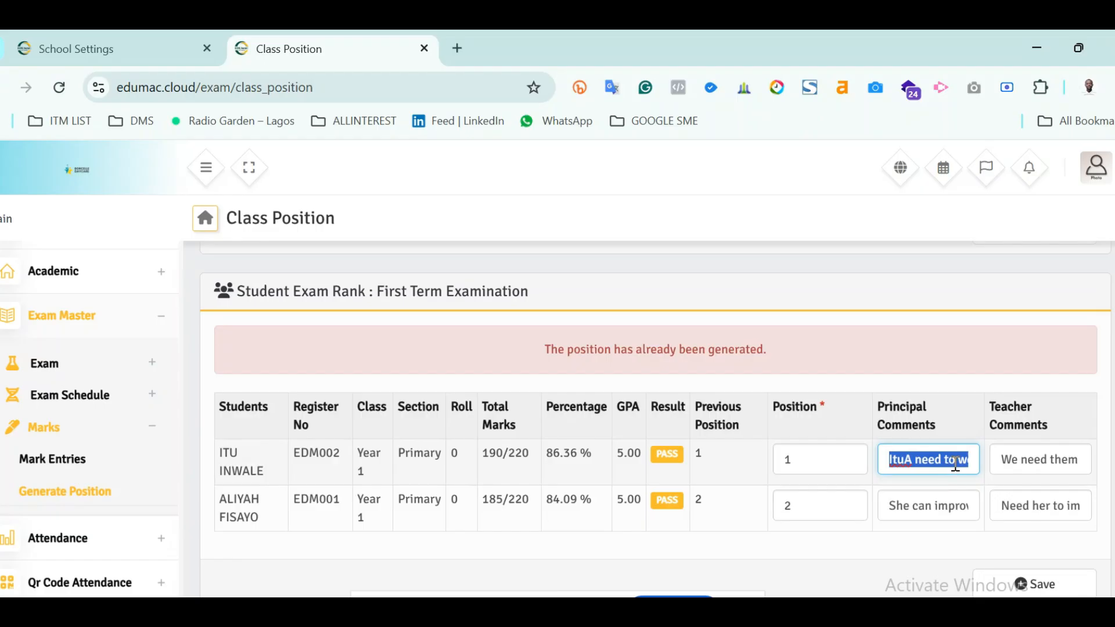
type("Itu ha")
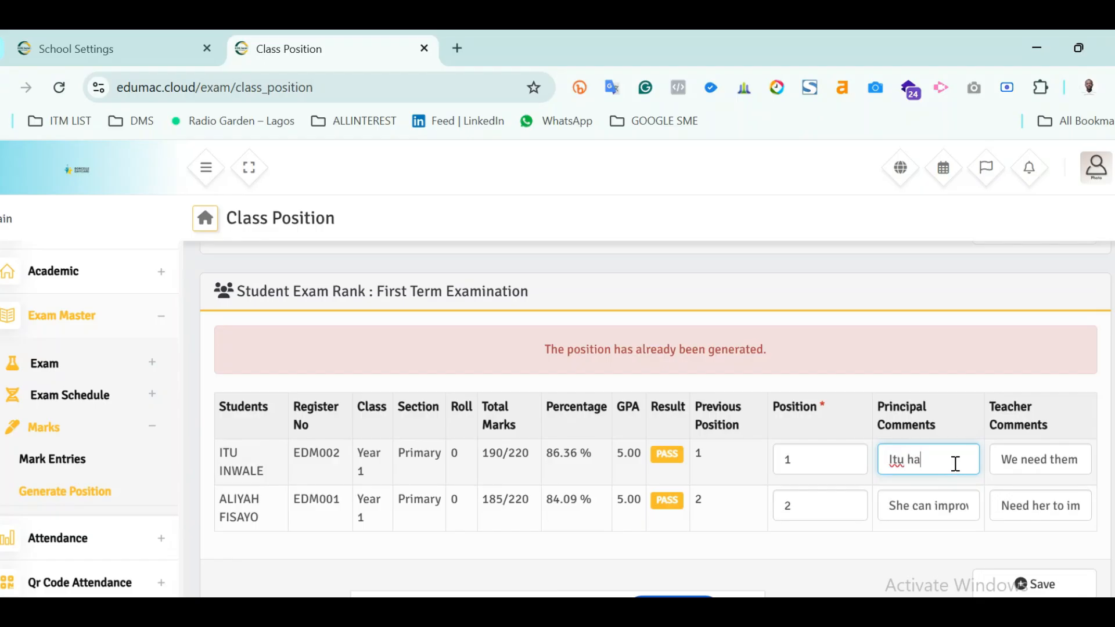
type("s don")
type("e great w")
type("orkth")
type("is term")
type(" and he")
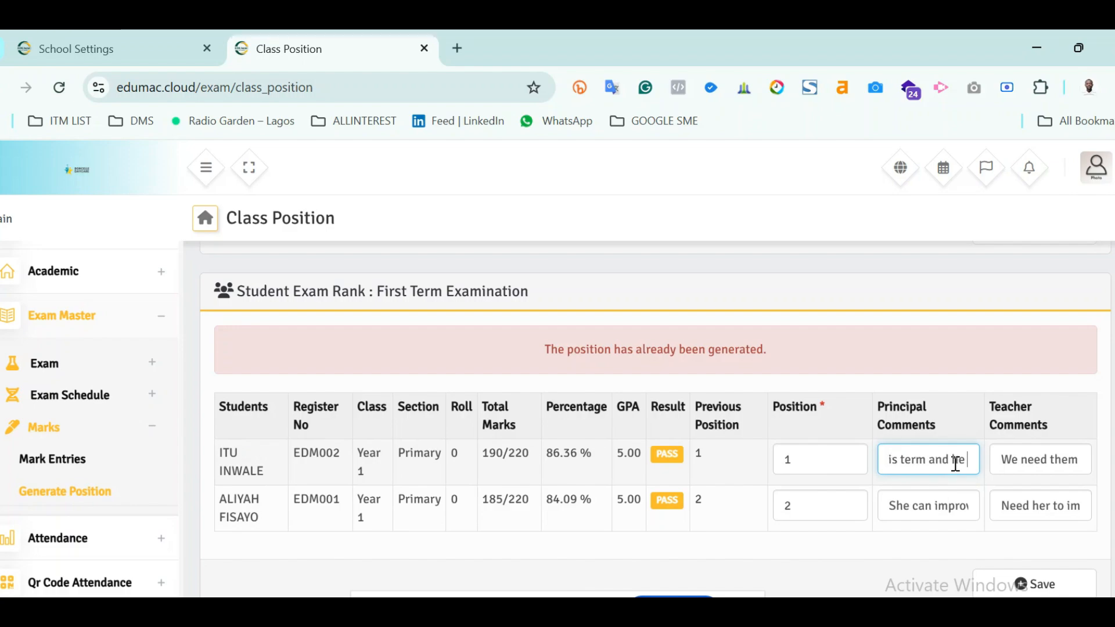
type(" should k")
type("eep it u")
type("p.")
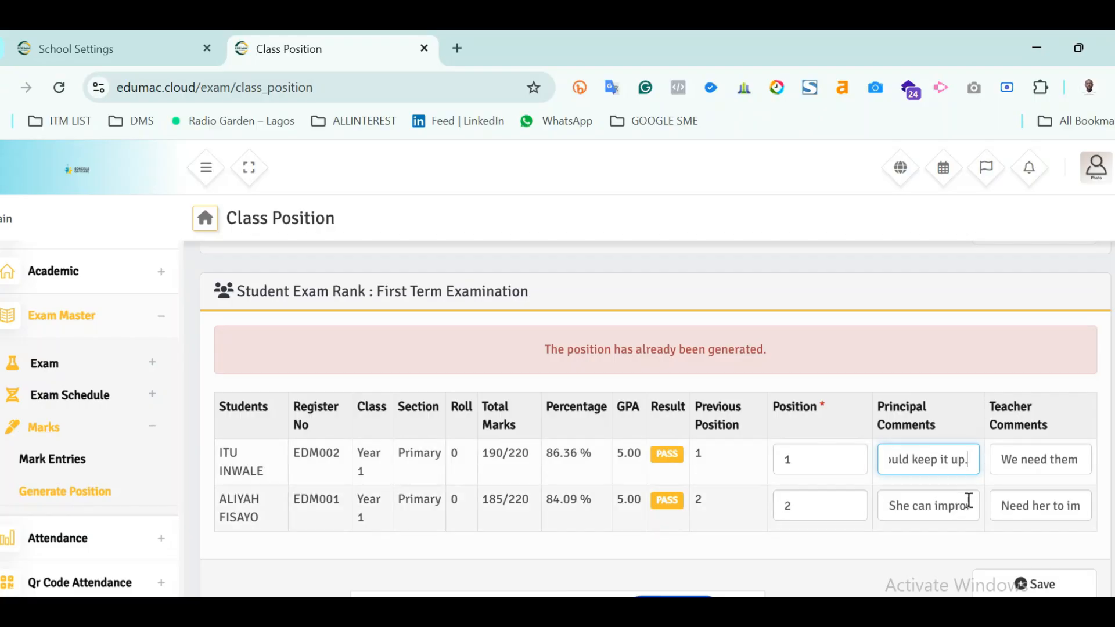
Correct the misspelled word in the second-ranked student's principal comment to "improved", save the class positions and dismiss the notification
left_click(1029, 512)
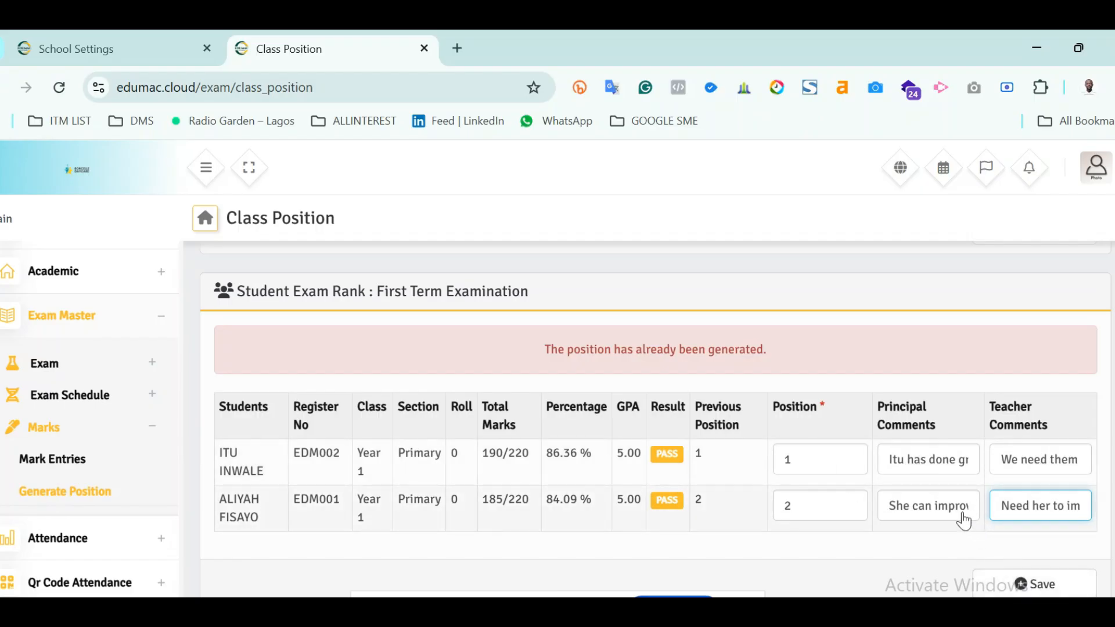
left_click(909, 505)
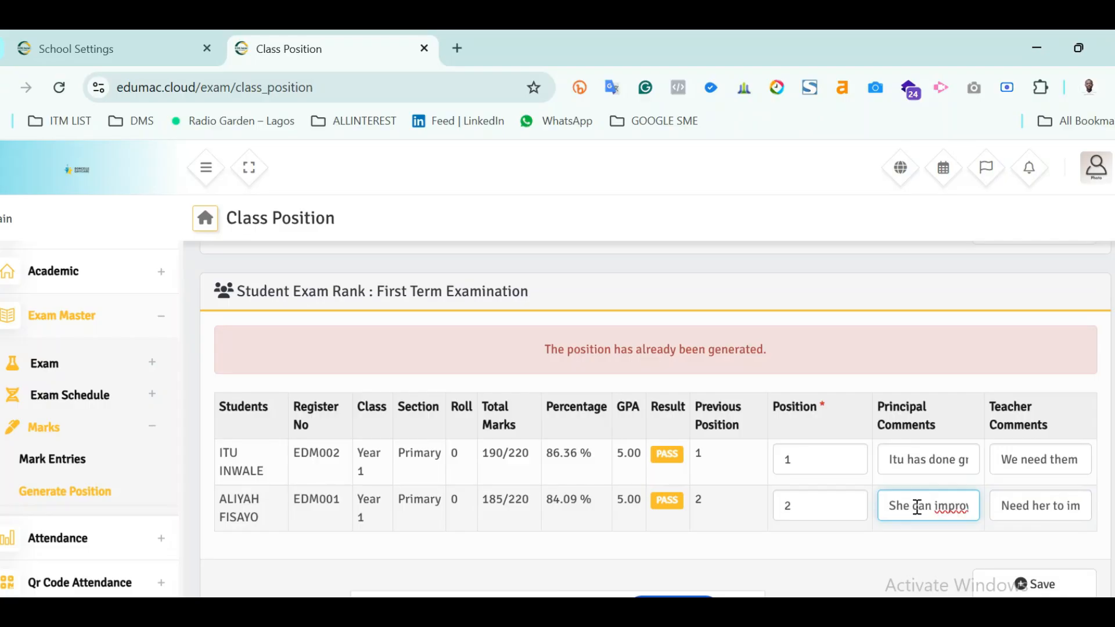
right_click(953, 511)
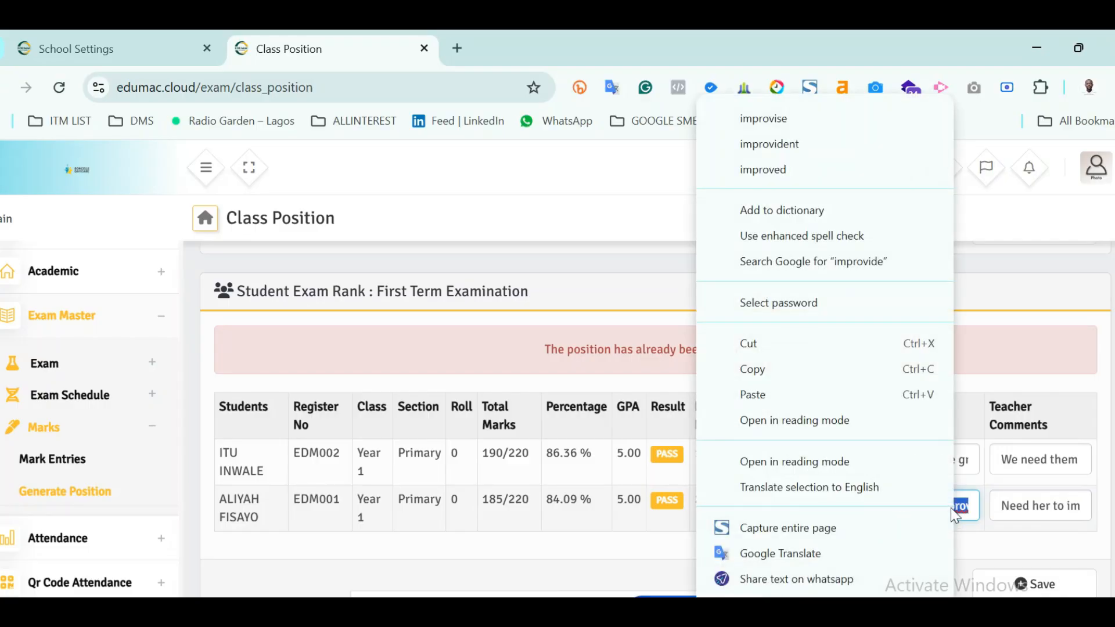
left_click(777, 123)
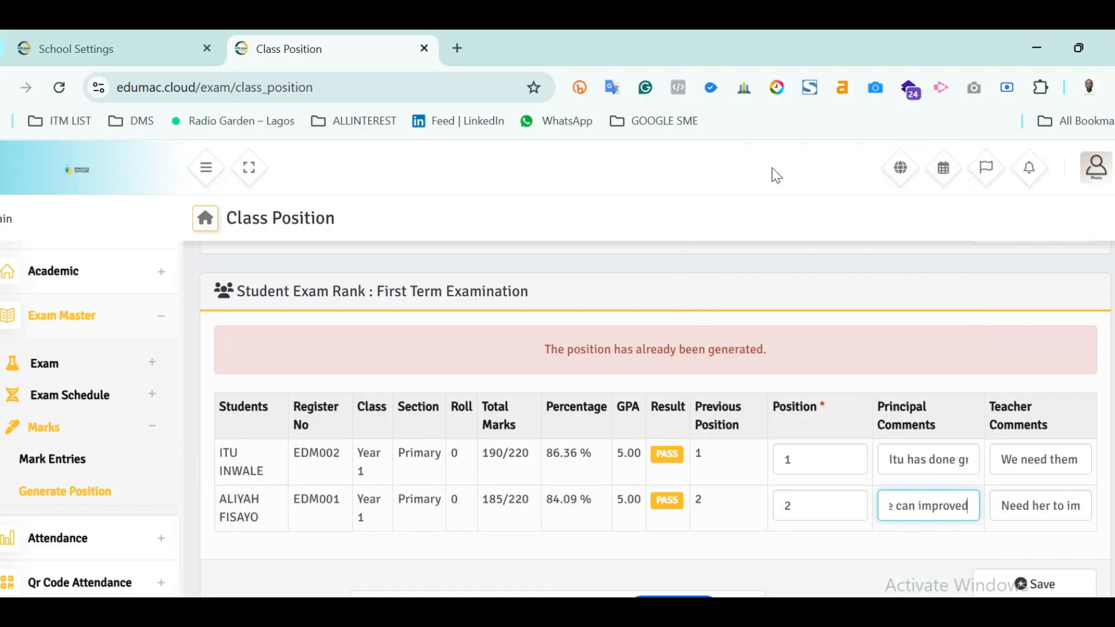
left_click(1029, 587)
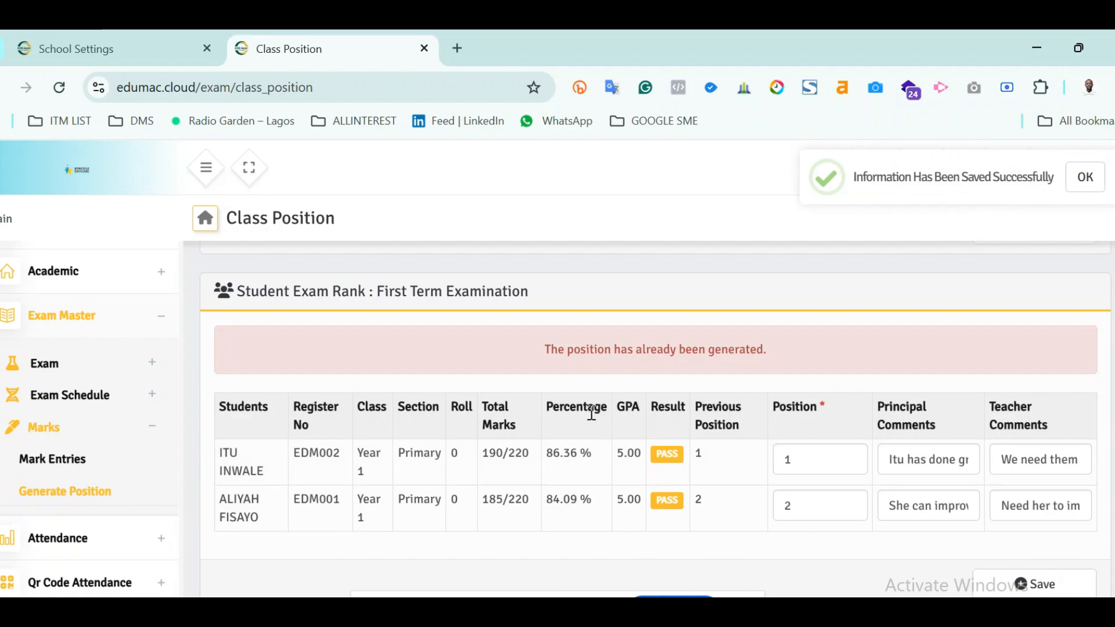
left_click(1085, 179)
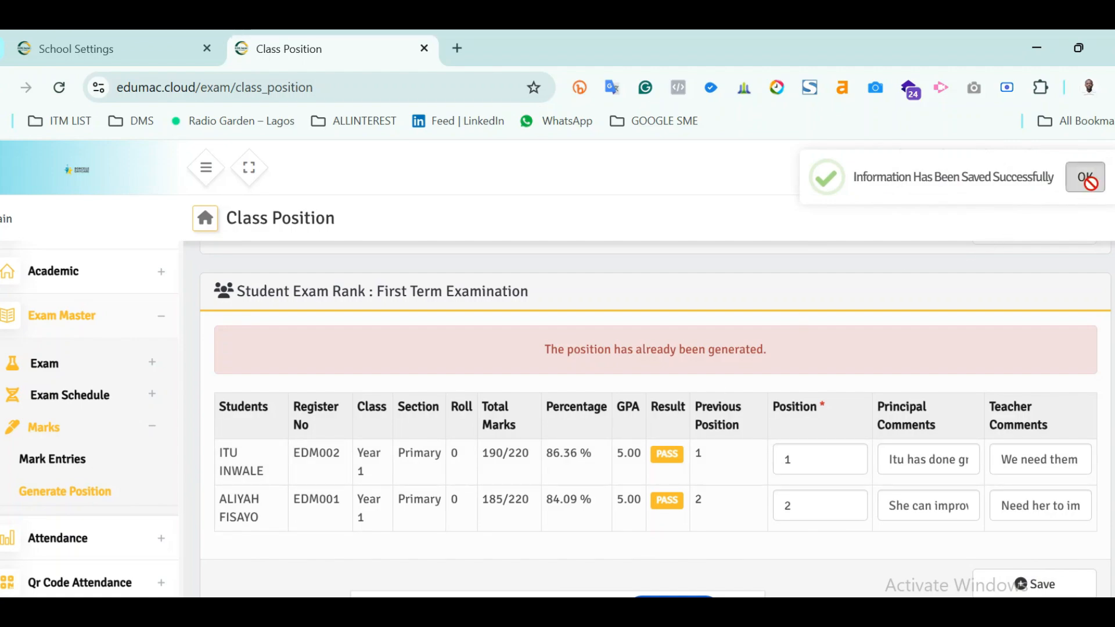
Open the examination tabulation sheet report and load it for the First Term Examination, class Year 1, section Primary
left_click(155, 314)
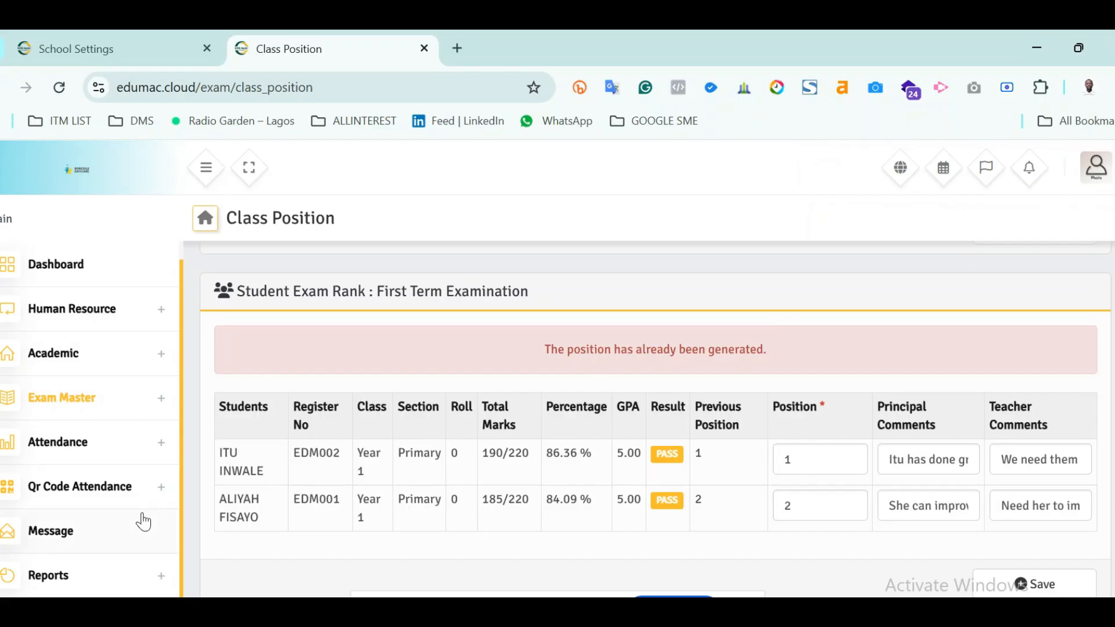
left_click(150, 575)
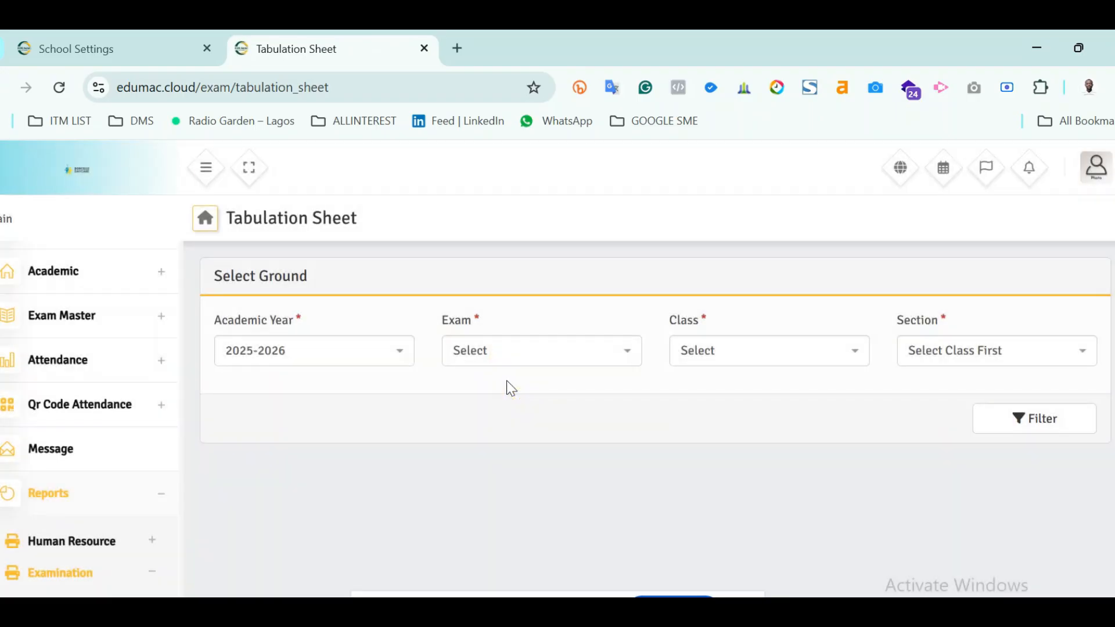
left_click(487, 355)
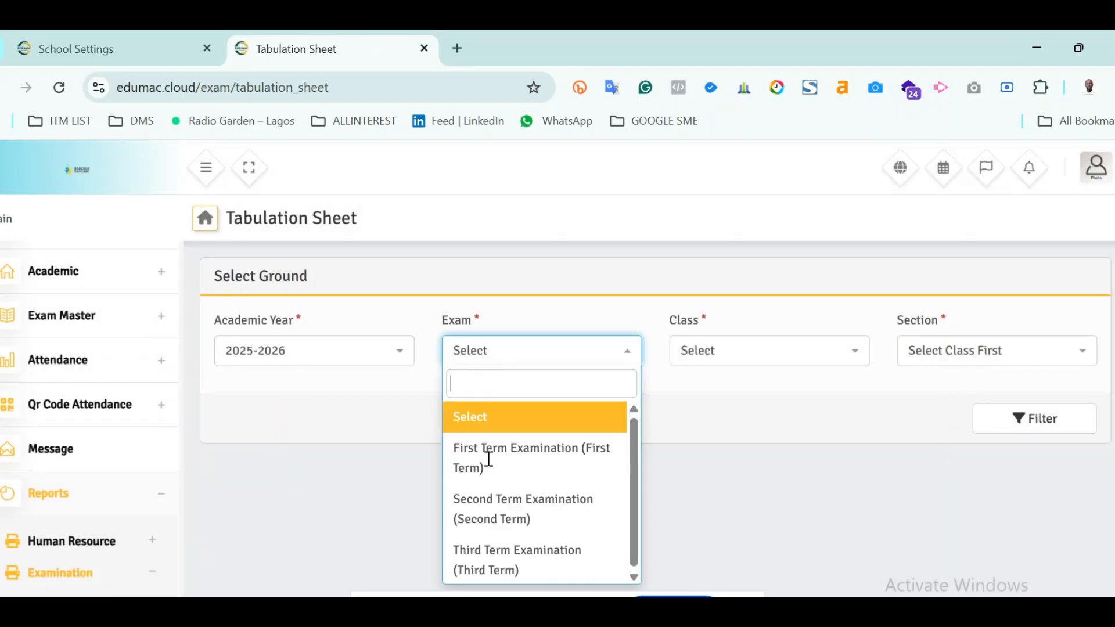
left_click(486, 458)
left_click(734, 366)
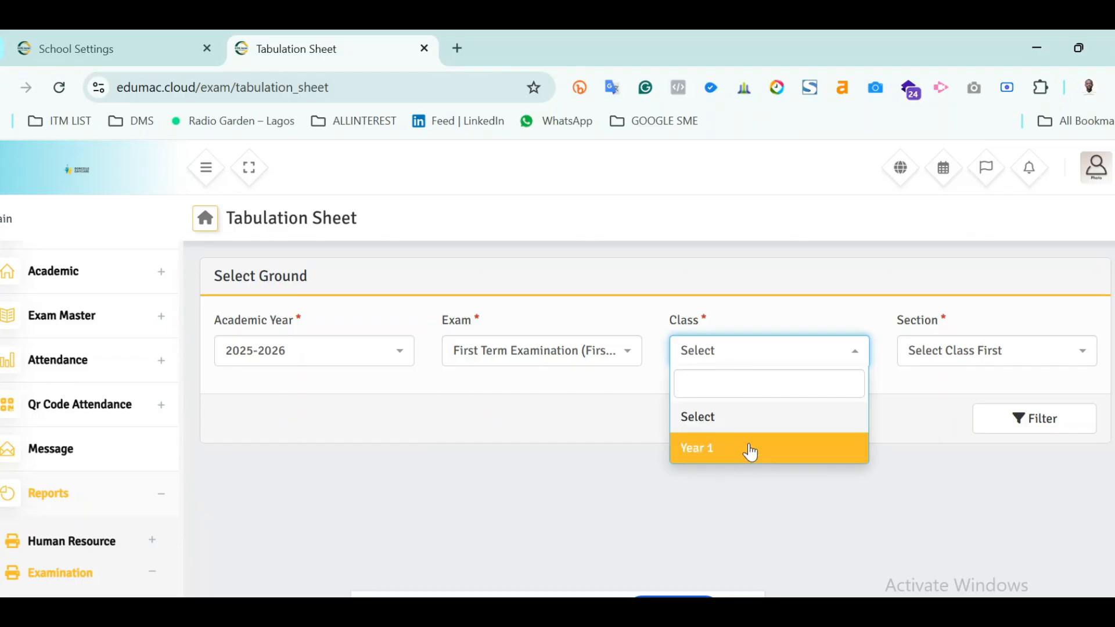
left_click(747, 449)
left_click(943, 355)
left_click(959, 451)
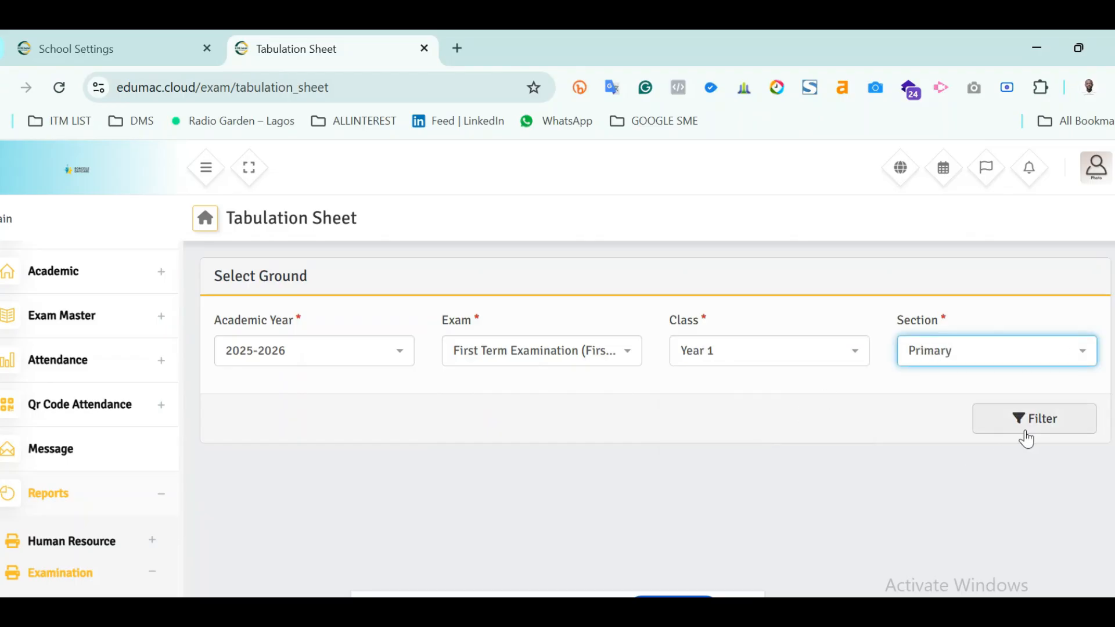
left_click(1034, 428)
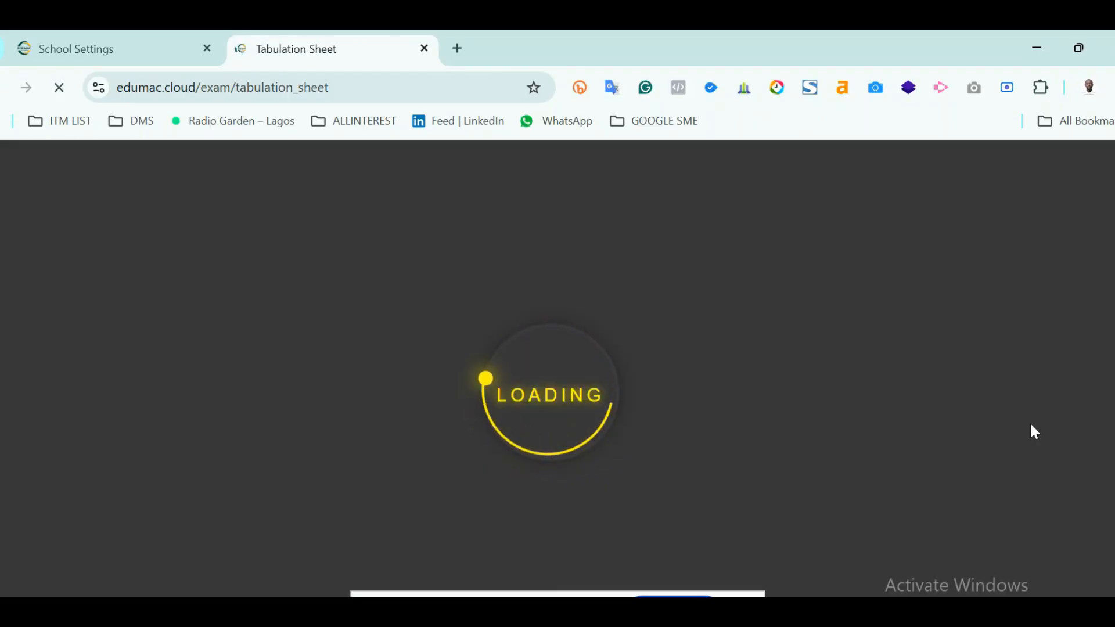
scroll(994, 429, "down", 2)
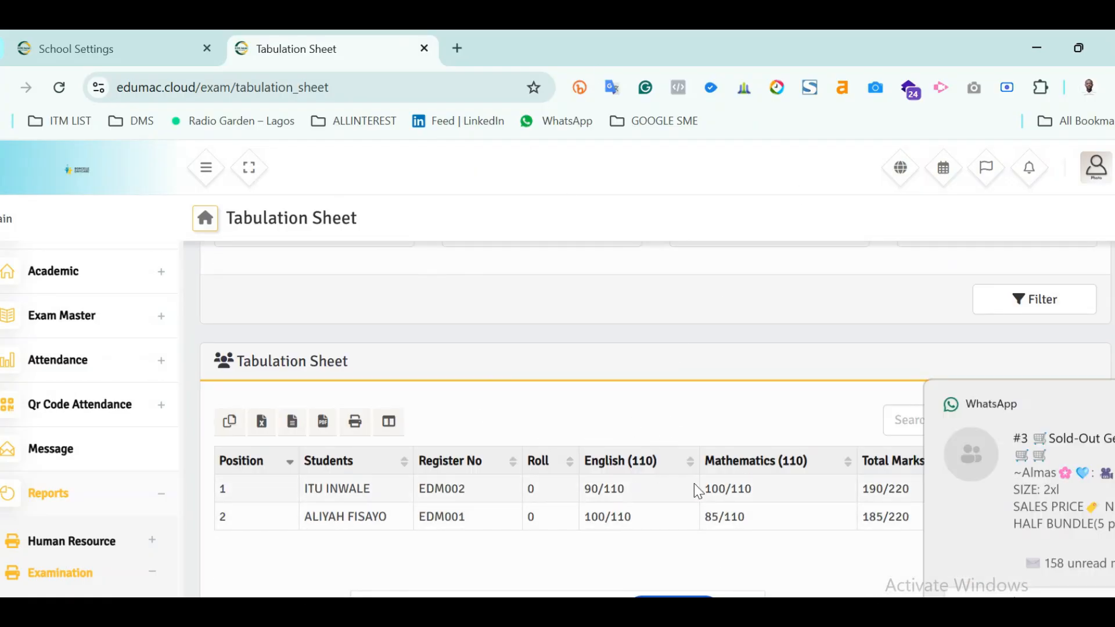
left_click(1102, 405)
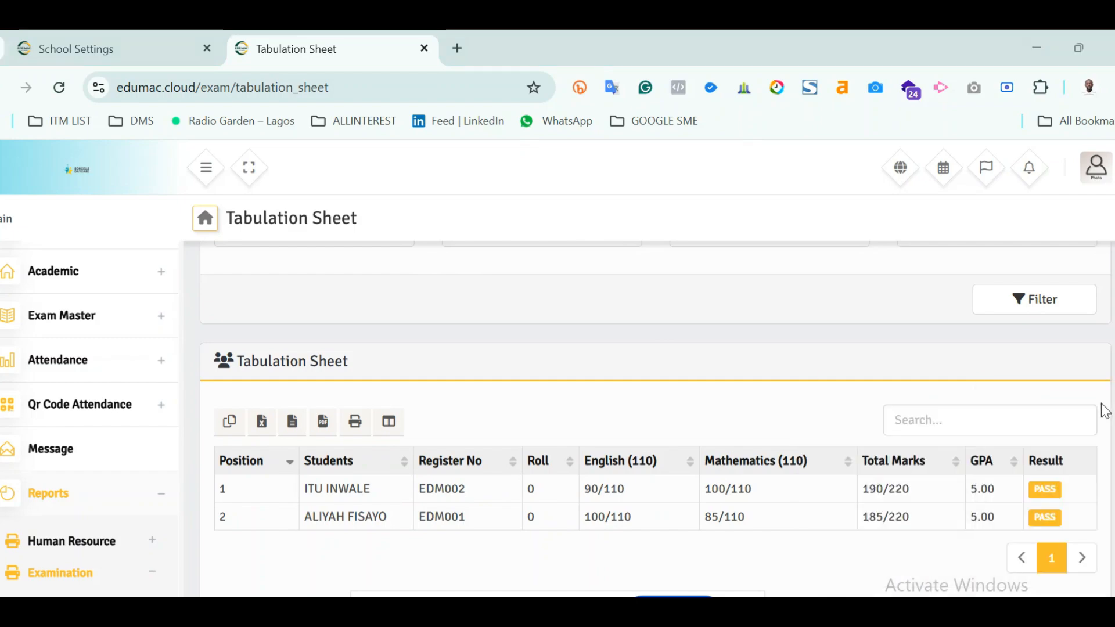